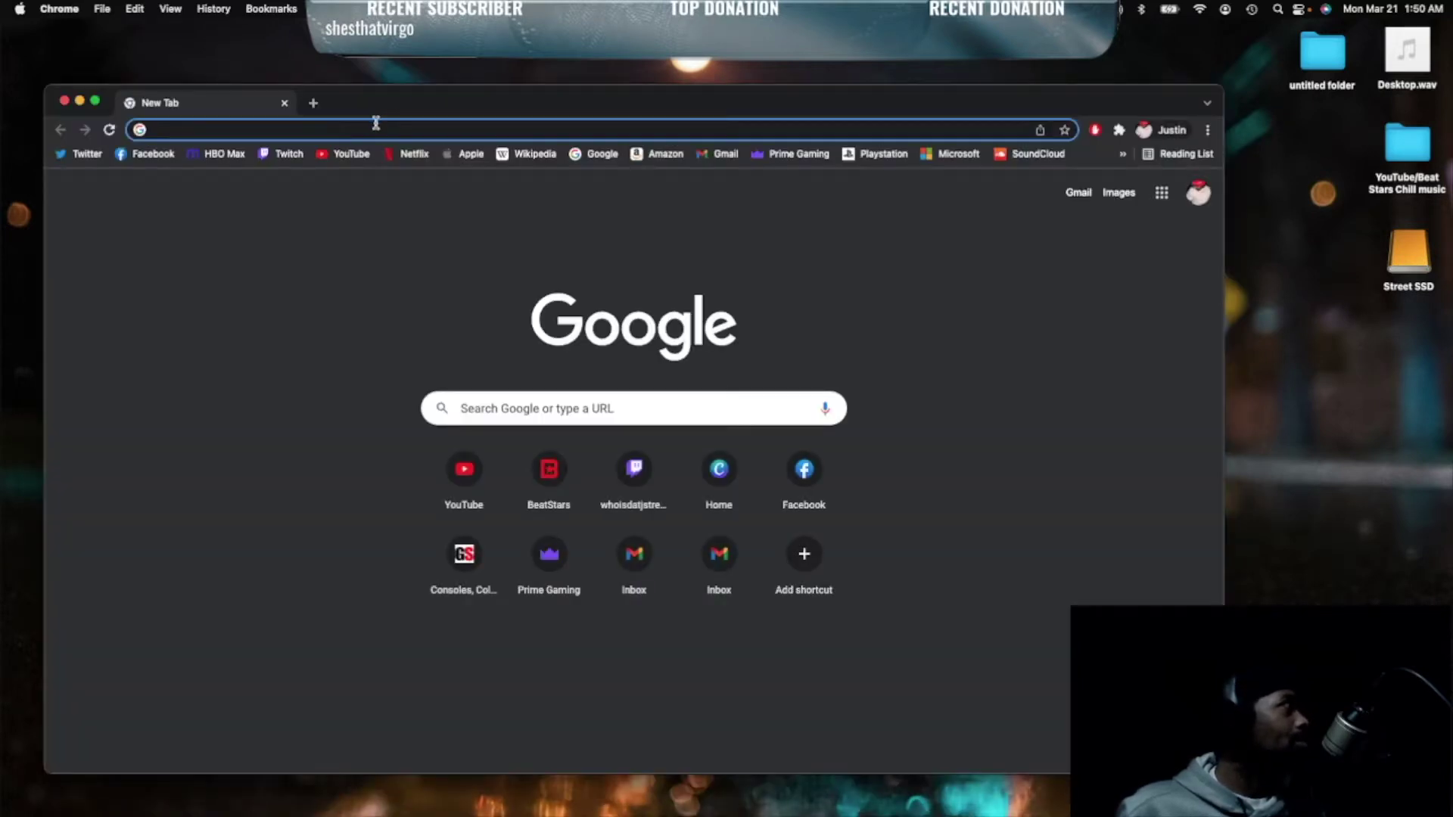
- Browse native-instruments.com's MASCHINE product catalog, then minimize Chrome to return to Maschine
click(375, 127)
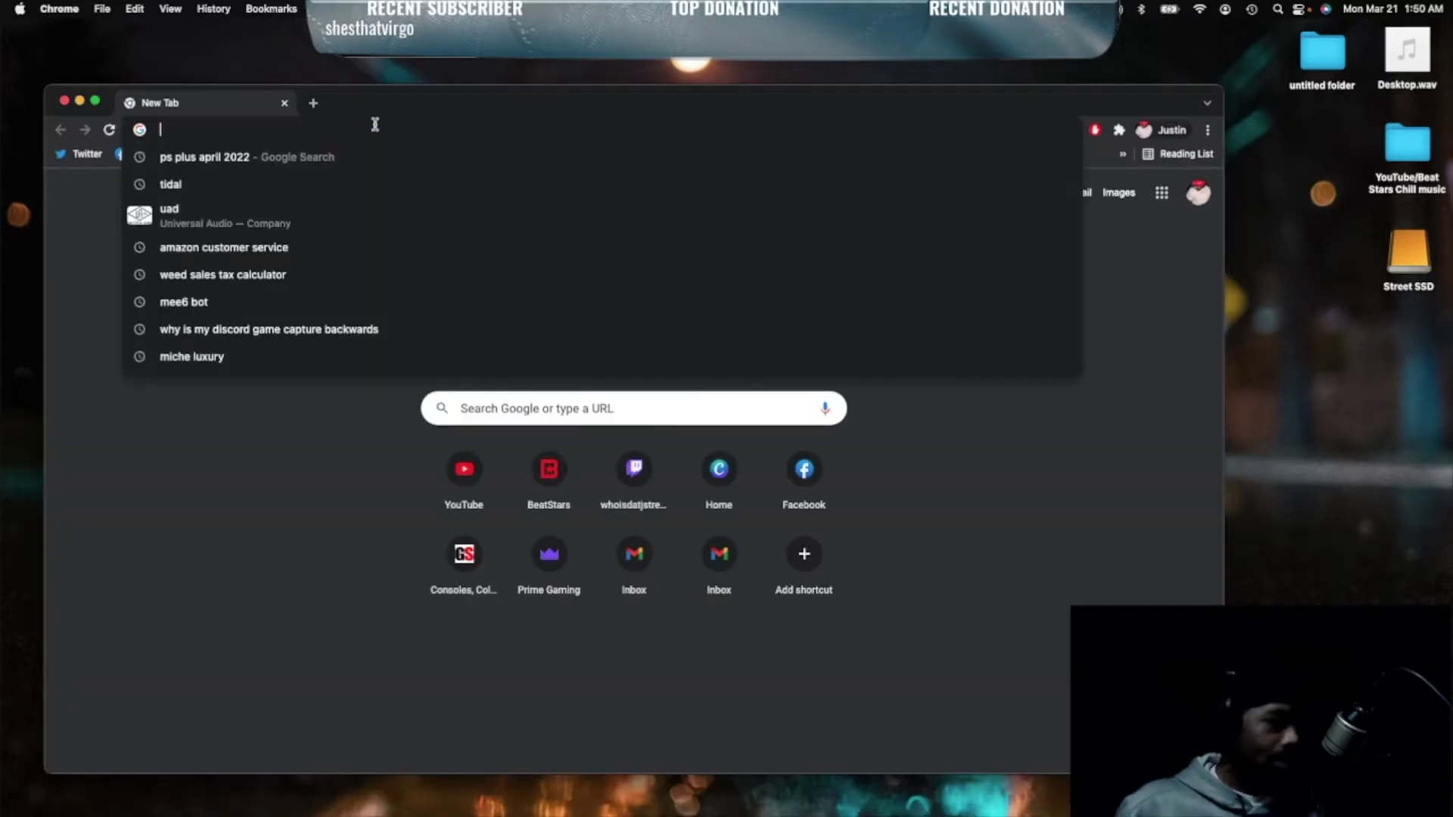
text(nati)
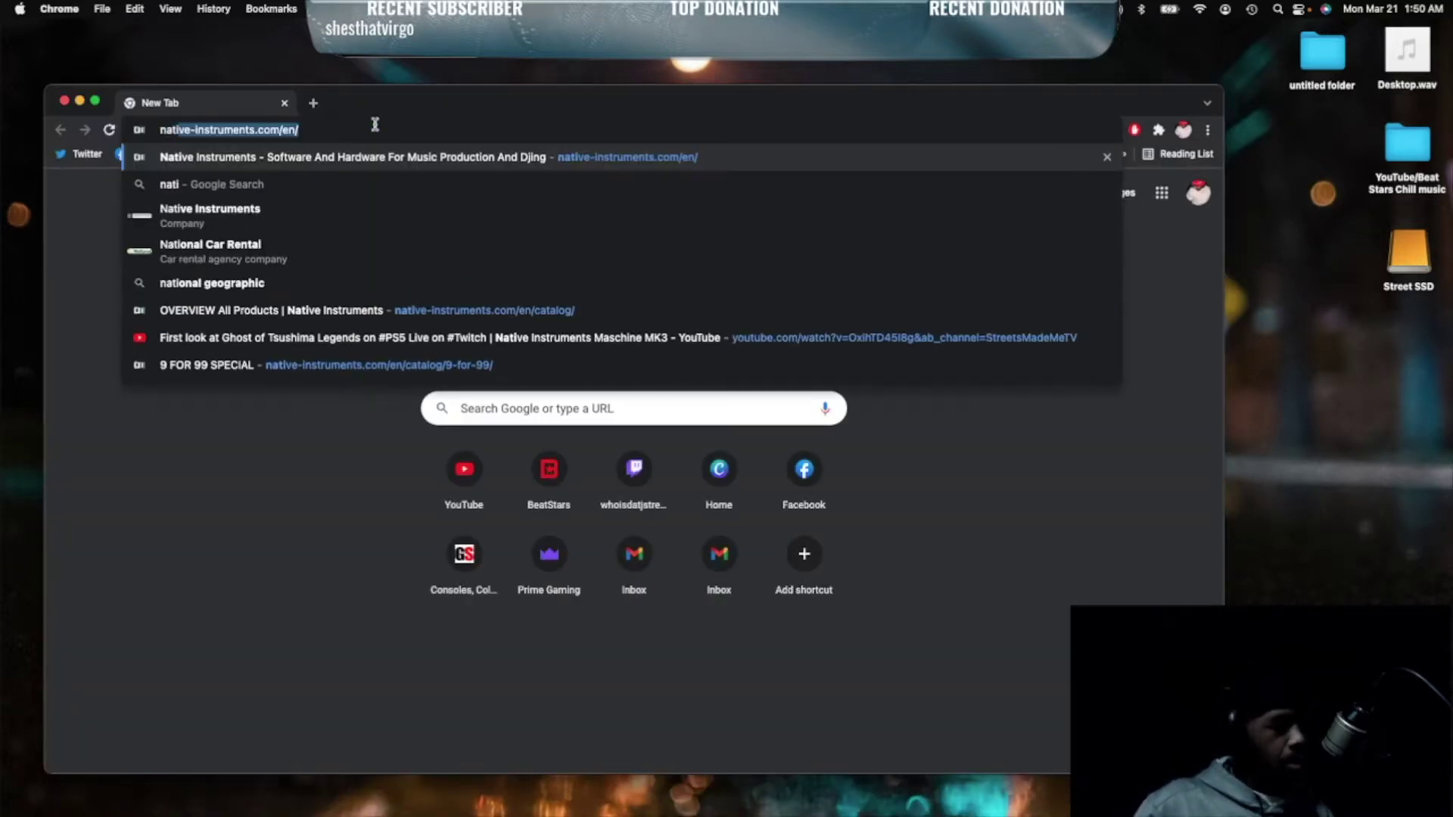
text(ve)
key(Return)
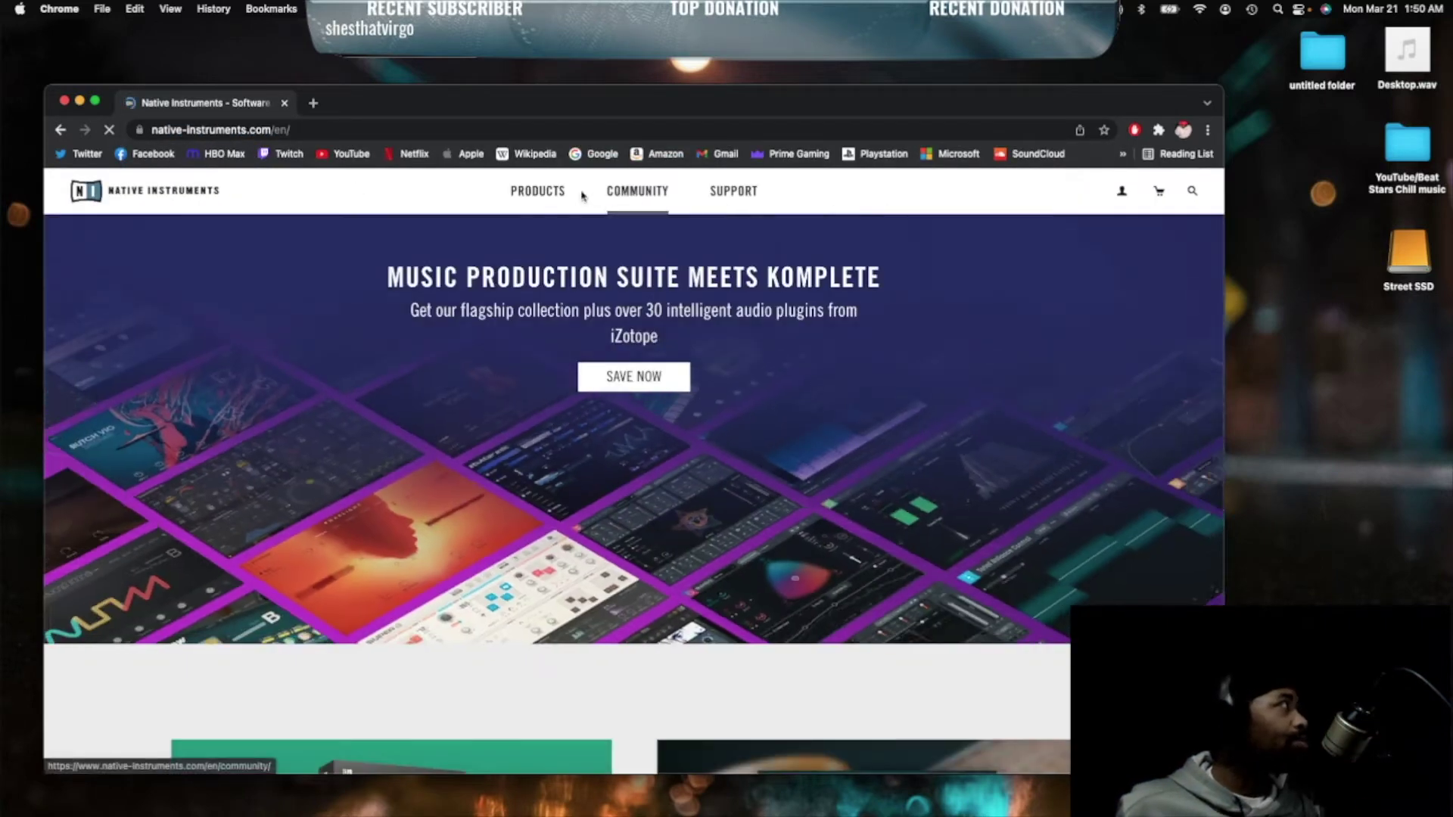
scroll(662, 432, down, 3)
scroll(658, 348, up, 3)
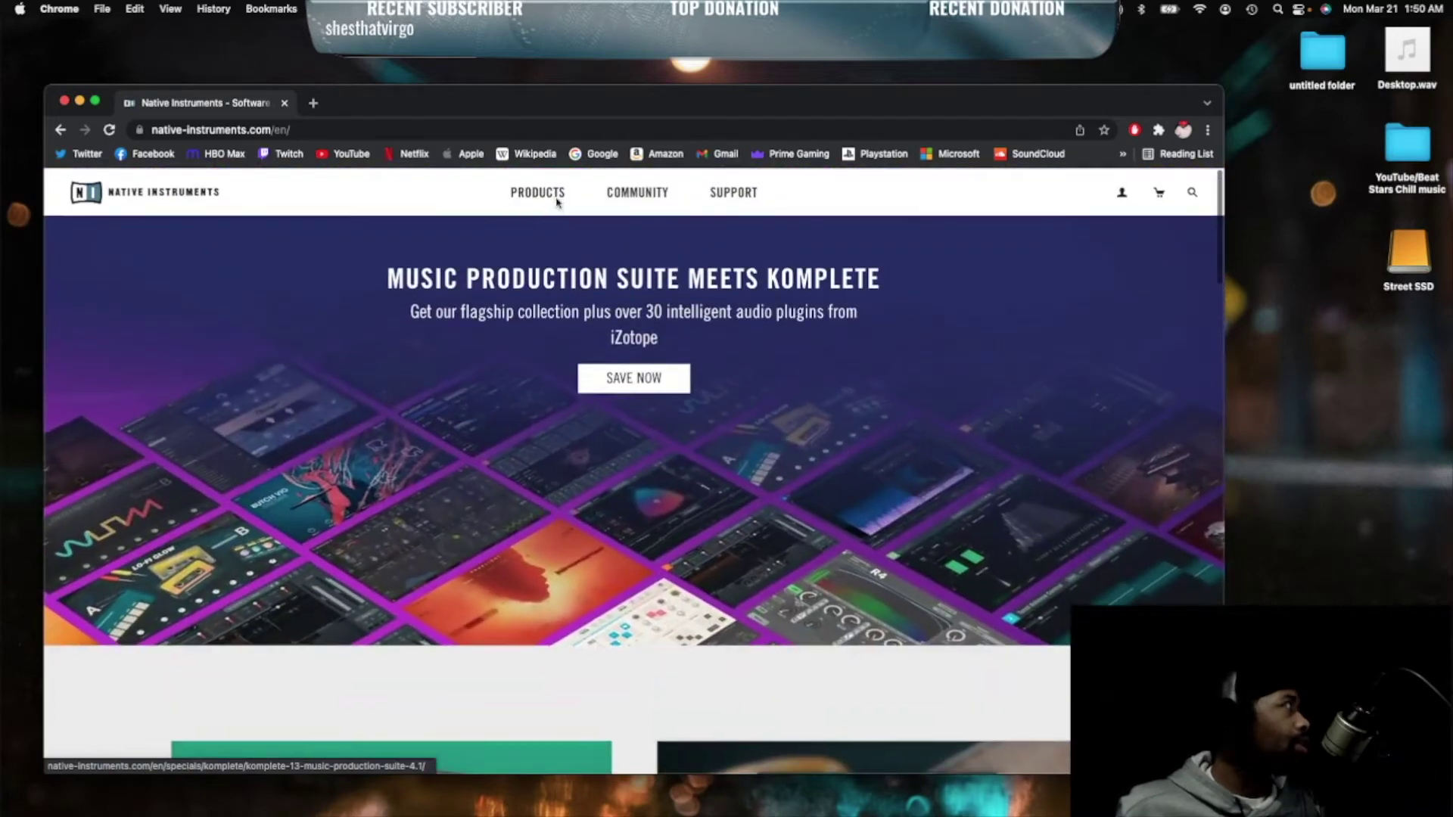
click(555, 195)
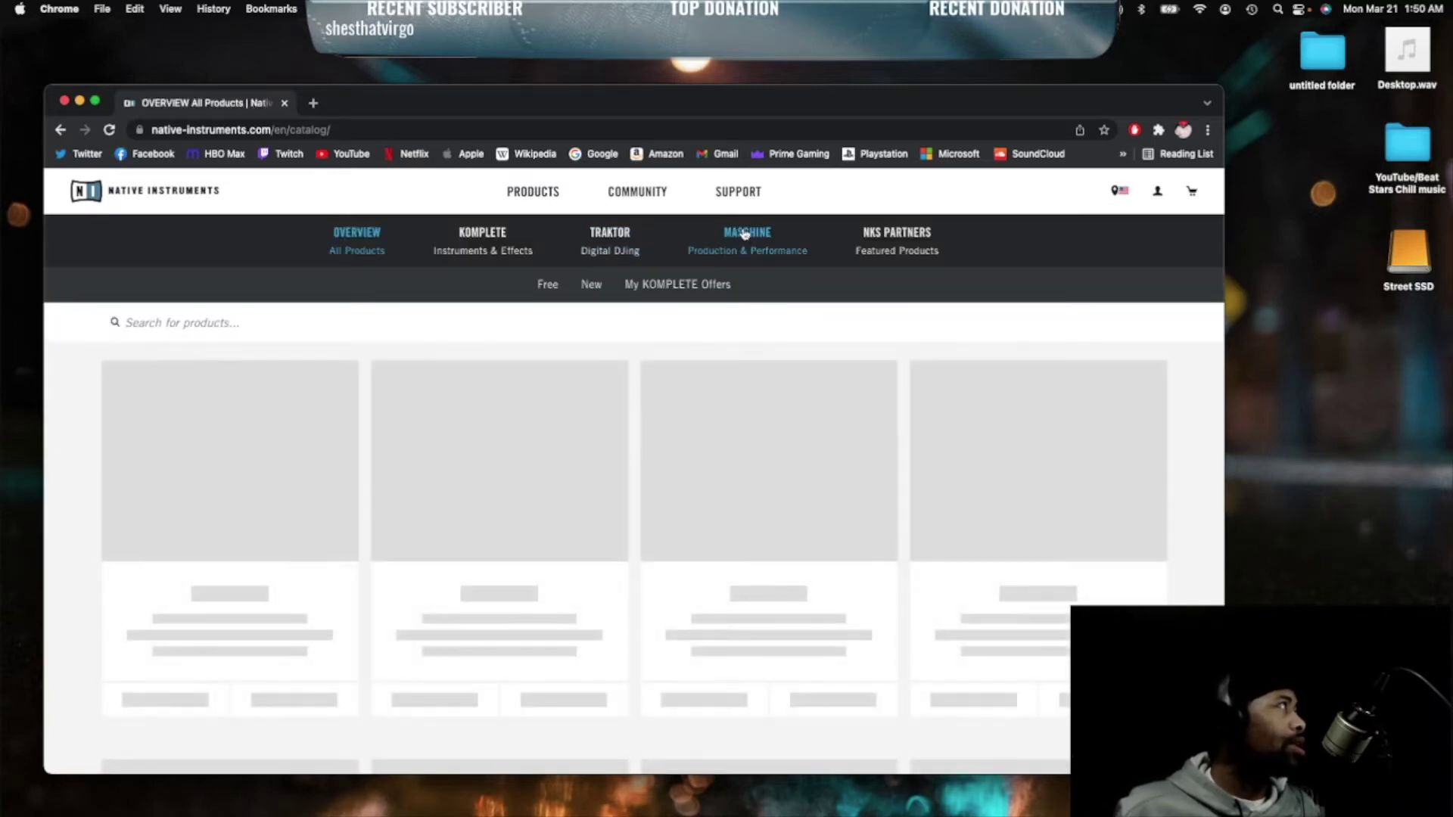
click(746, 234)
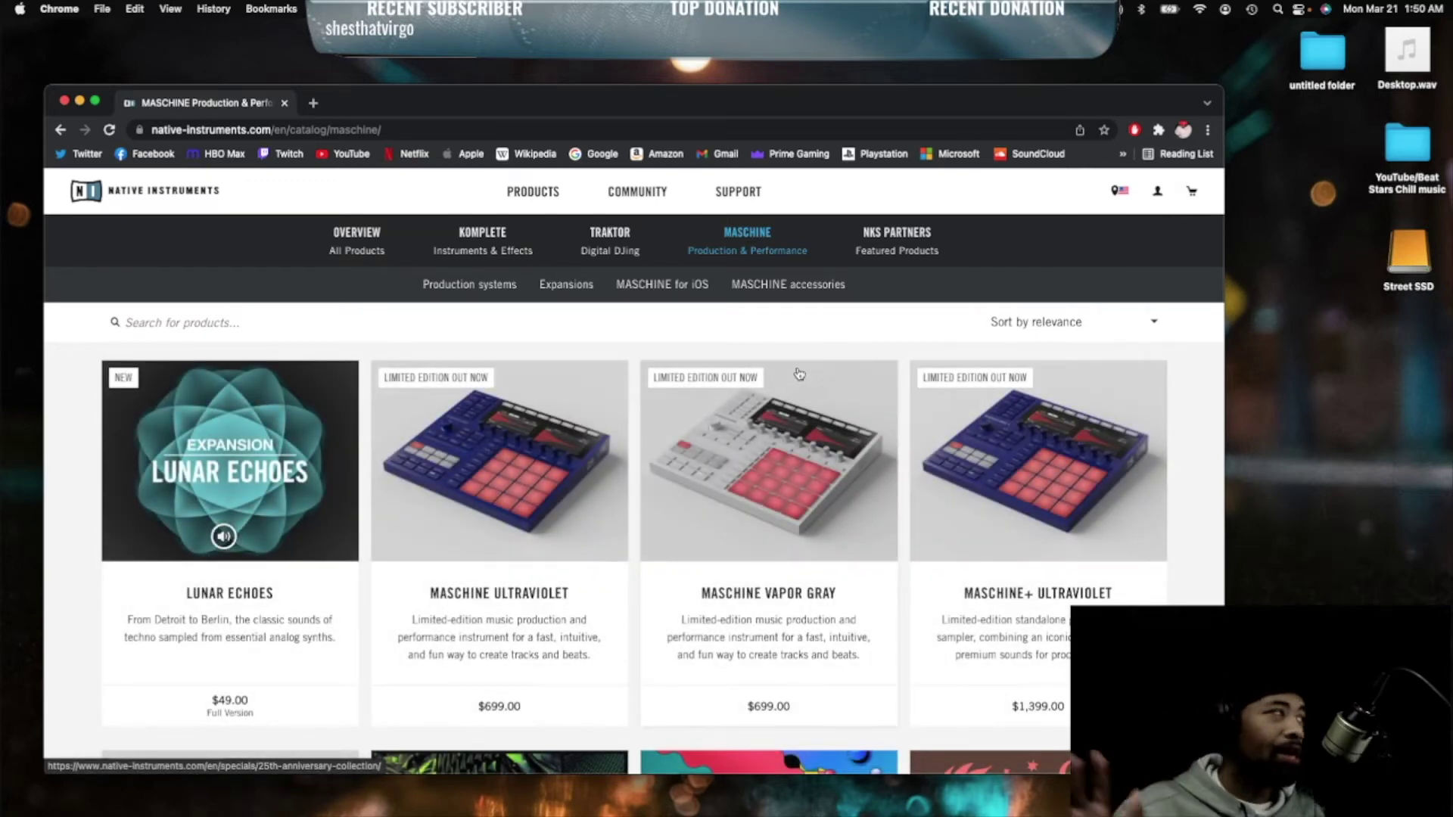
scroll(787, 464, down, 3)
scroll(788, 464, down, 3)
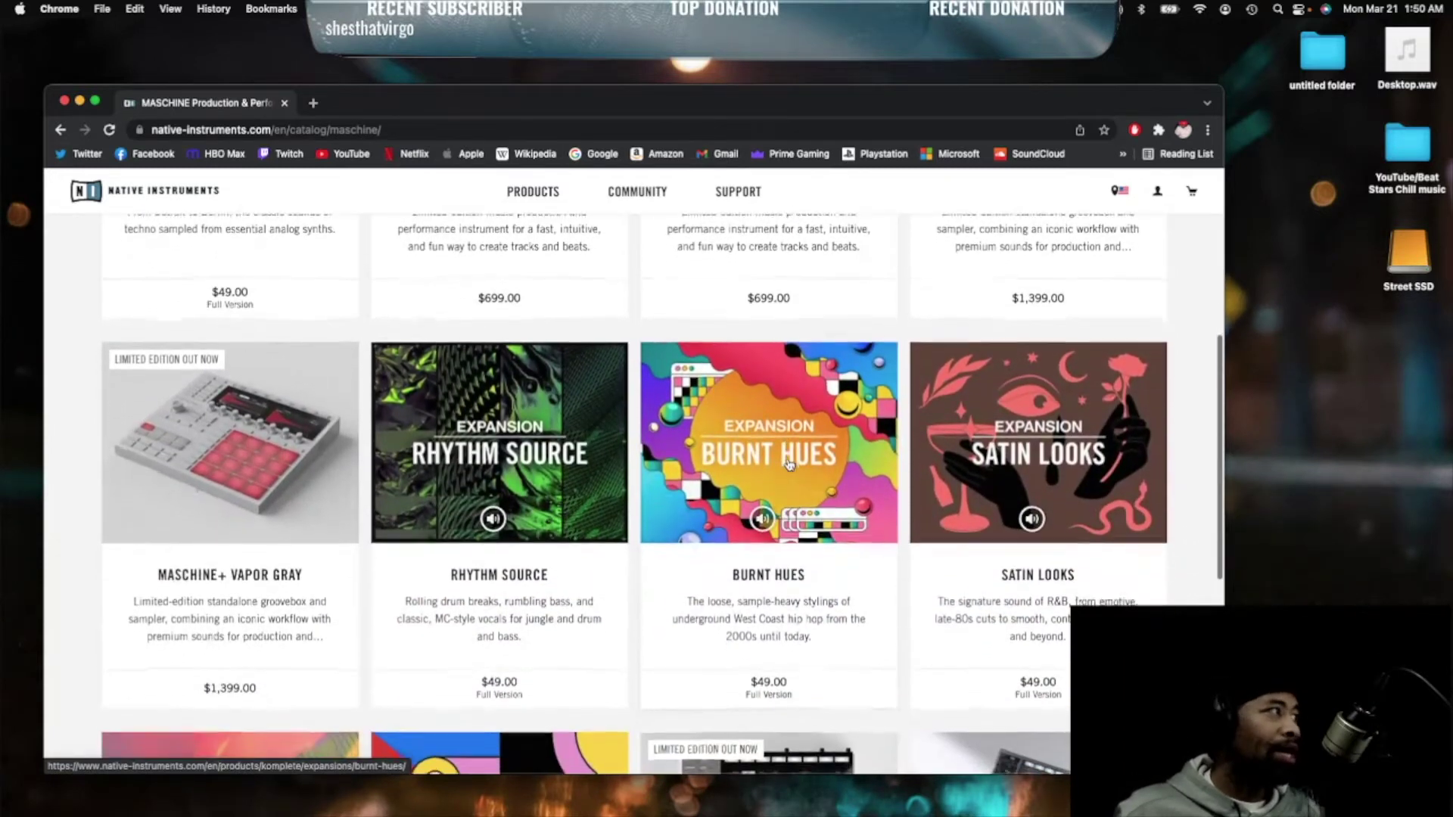
scroll(789, 463, down, 2)
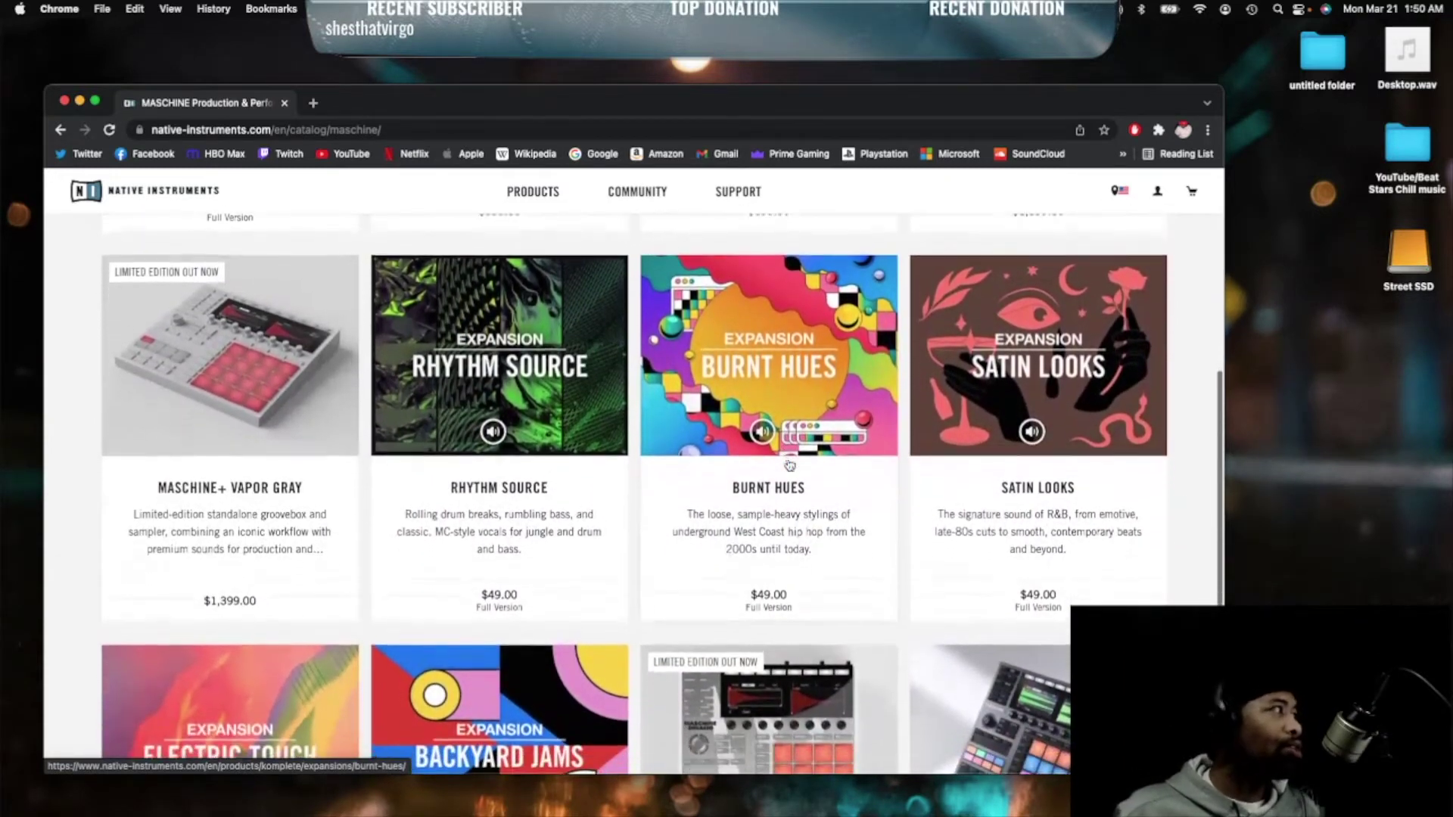
scroll(788, 465, down, 1)
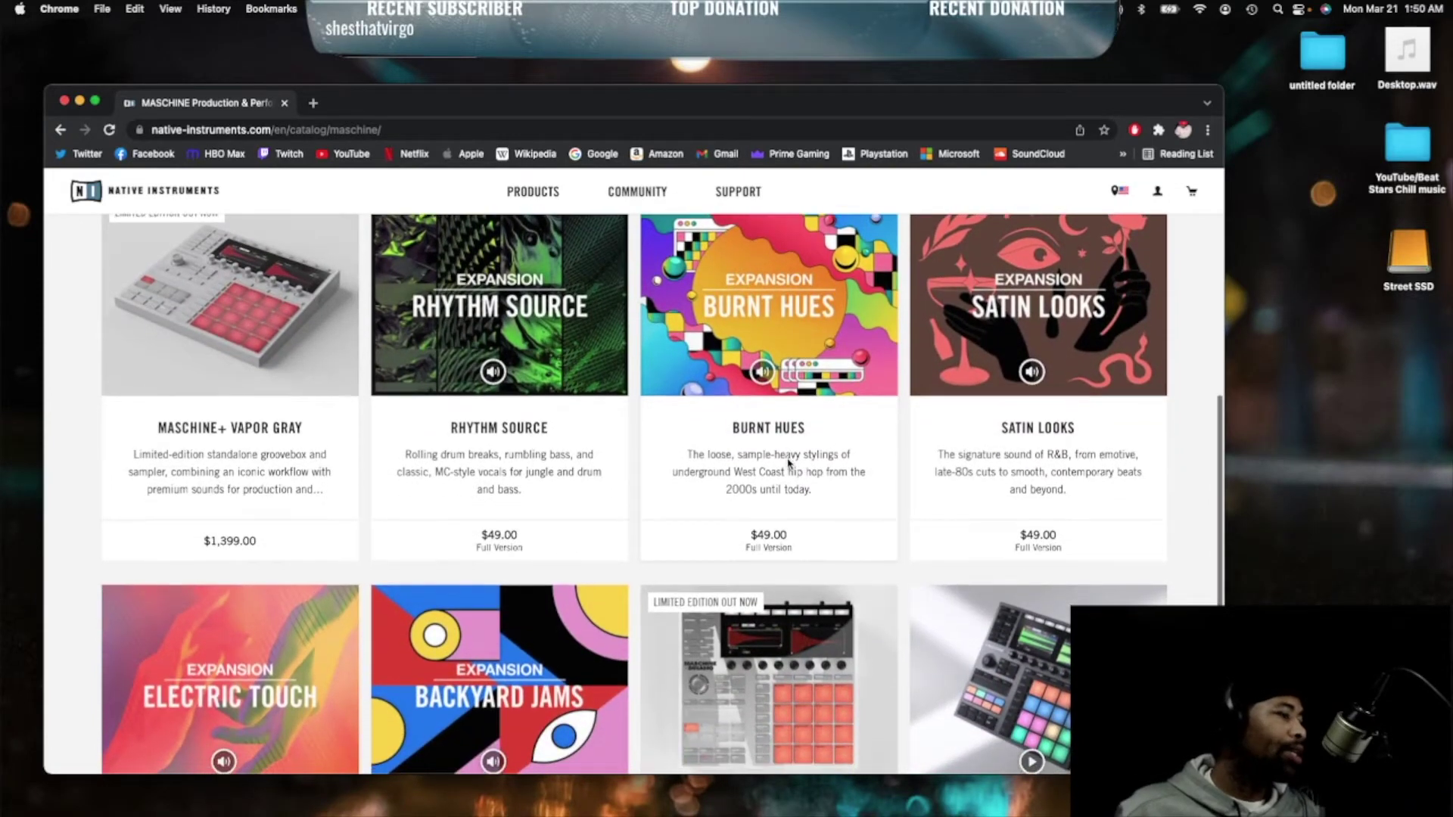
scroll(787, 464, down, 1)
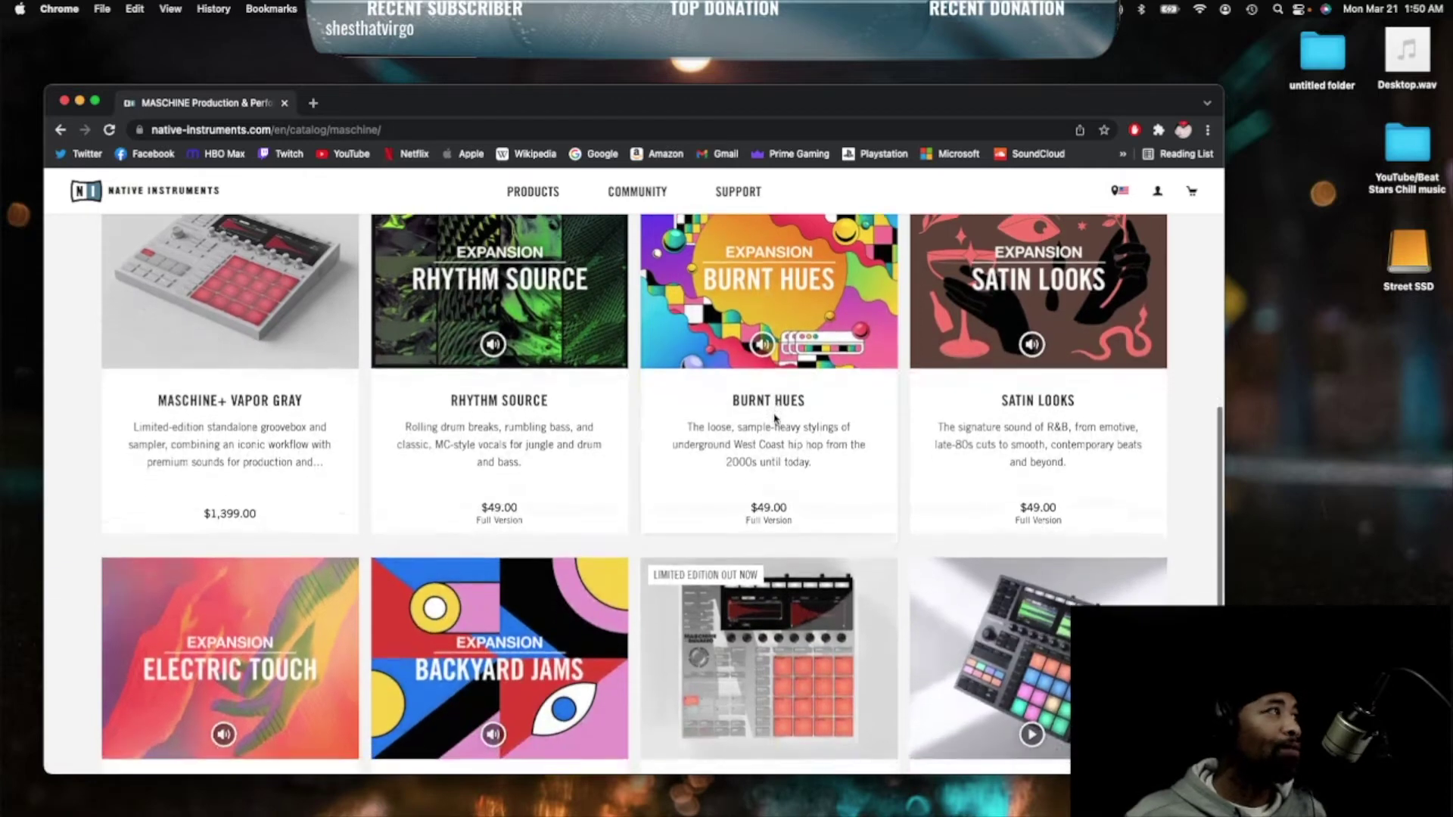
scroll(775, 420, down, 2)
scroll(775, 420, down, 1)
scroll(776, 420, down, 2)
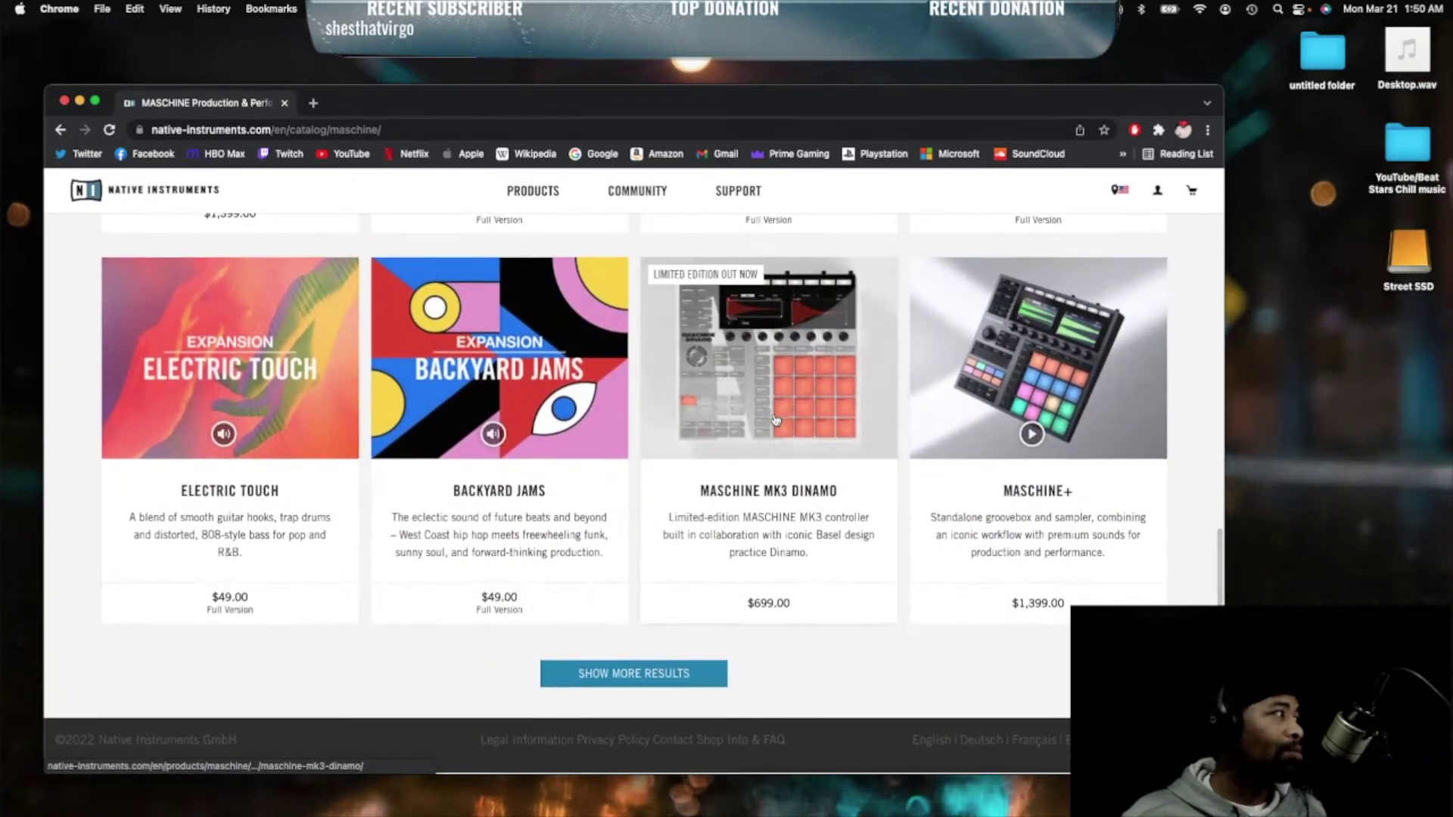
scroll(776, 420, up, 1)
scroll(772, 426, up, 1)
scroll(764, 433, up, 2)
scroll(764, 434, up, 2)
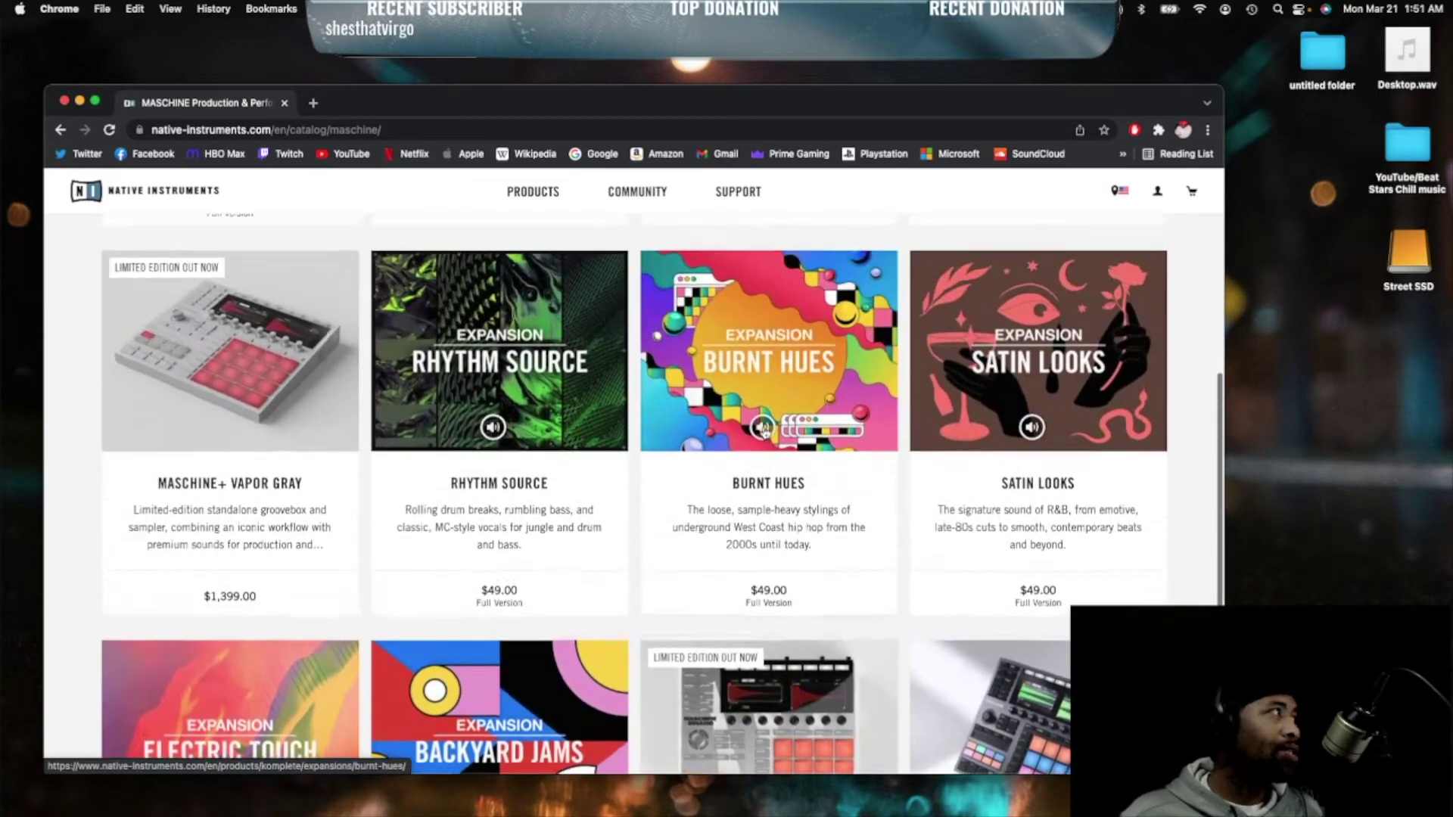
scroll(764, 434, down, 1)
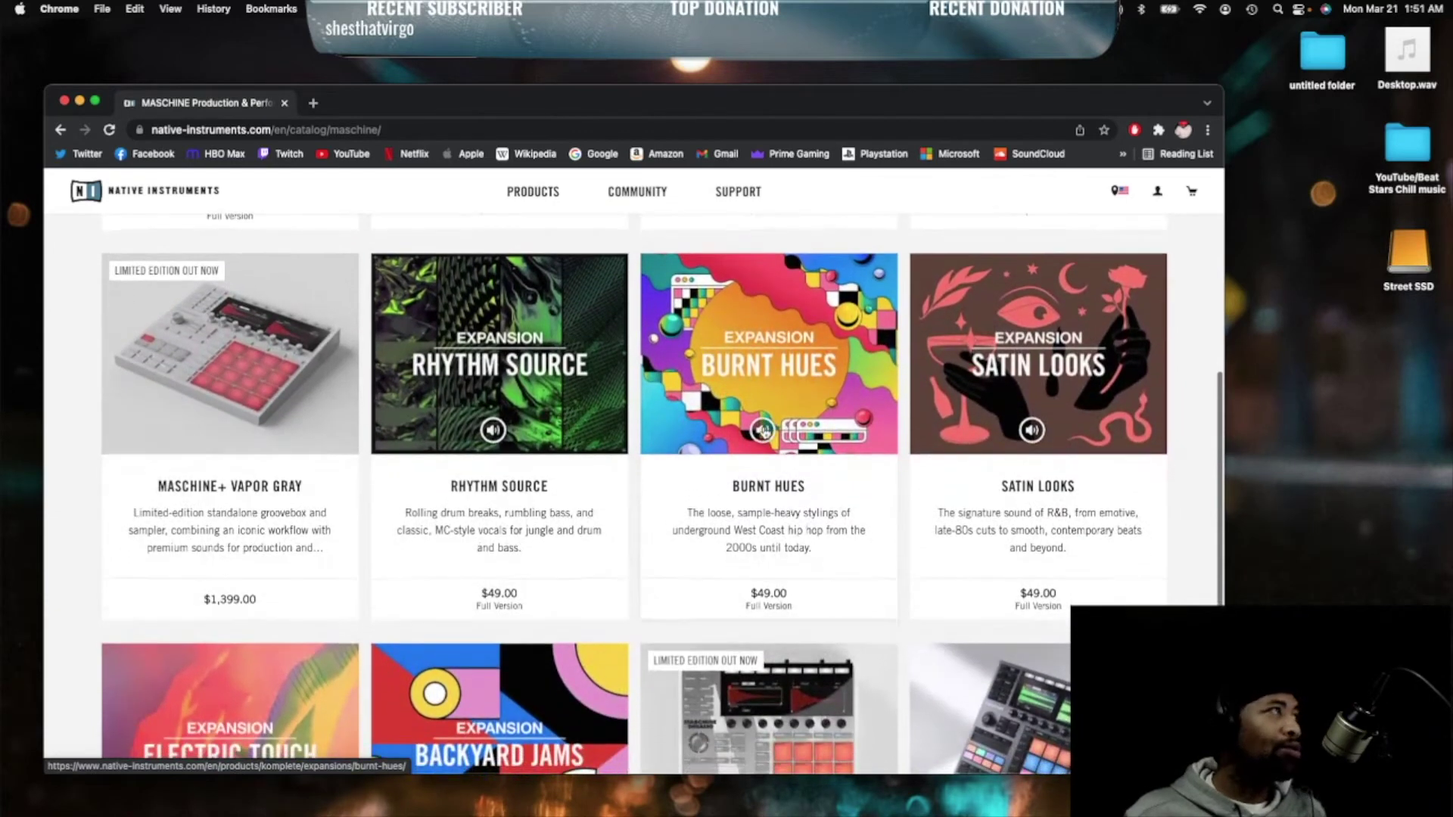
scroll(763, 431, down, 2)
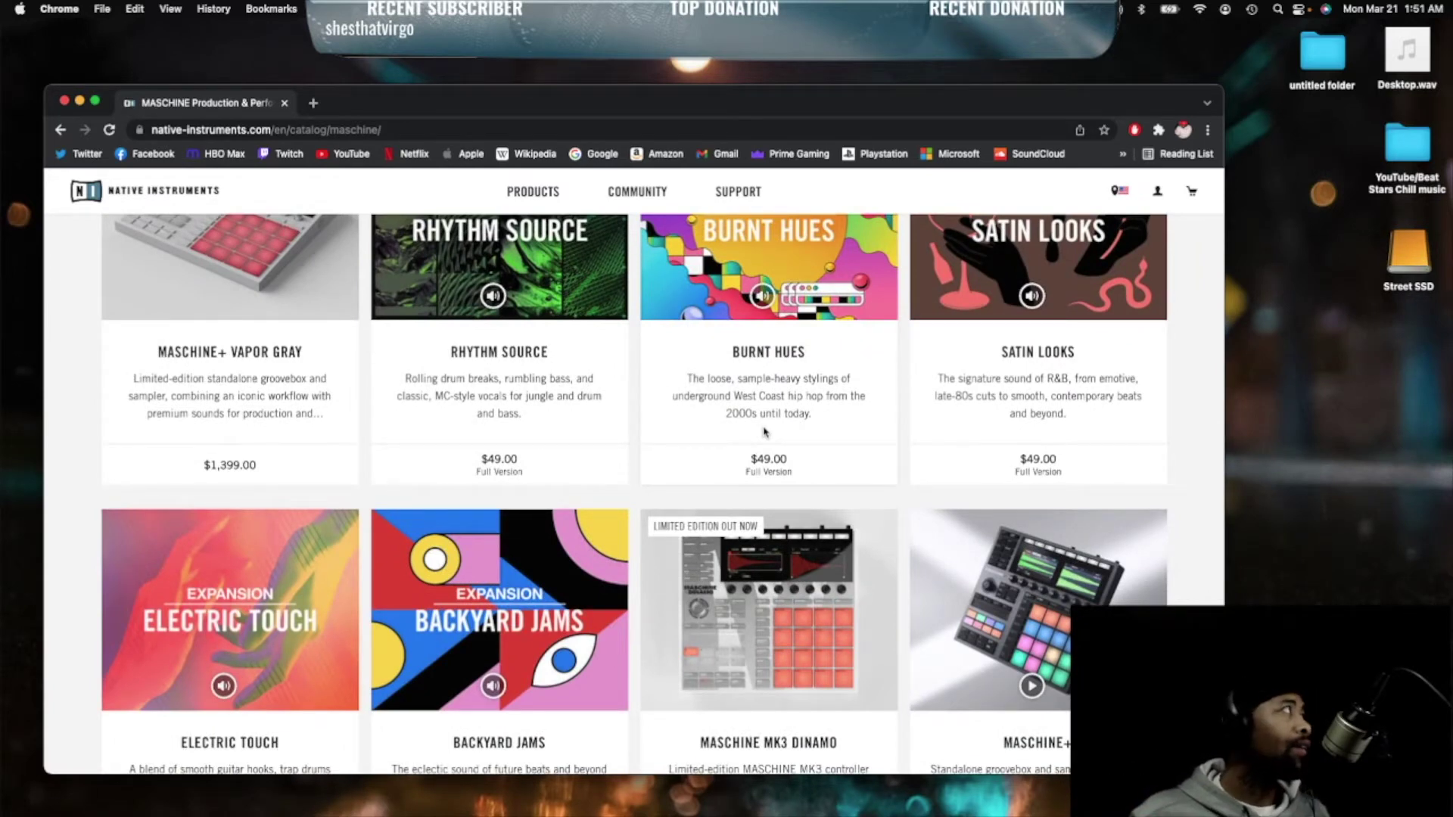
click(80, 103)
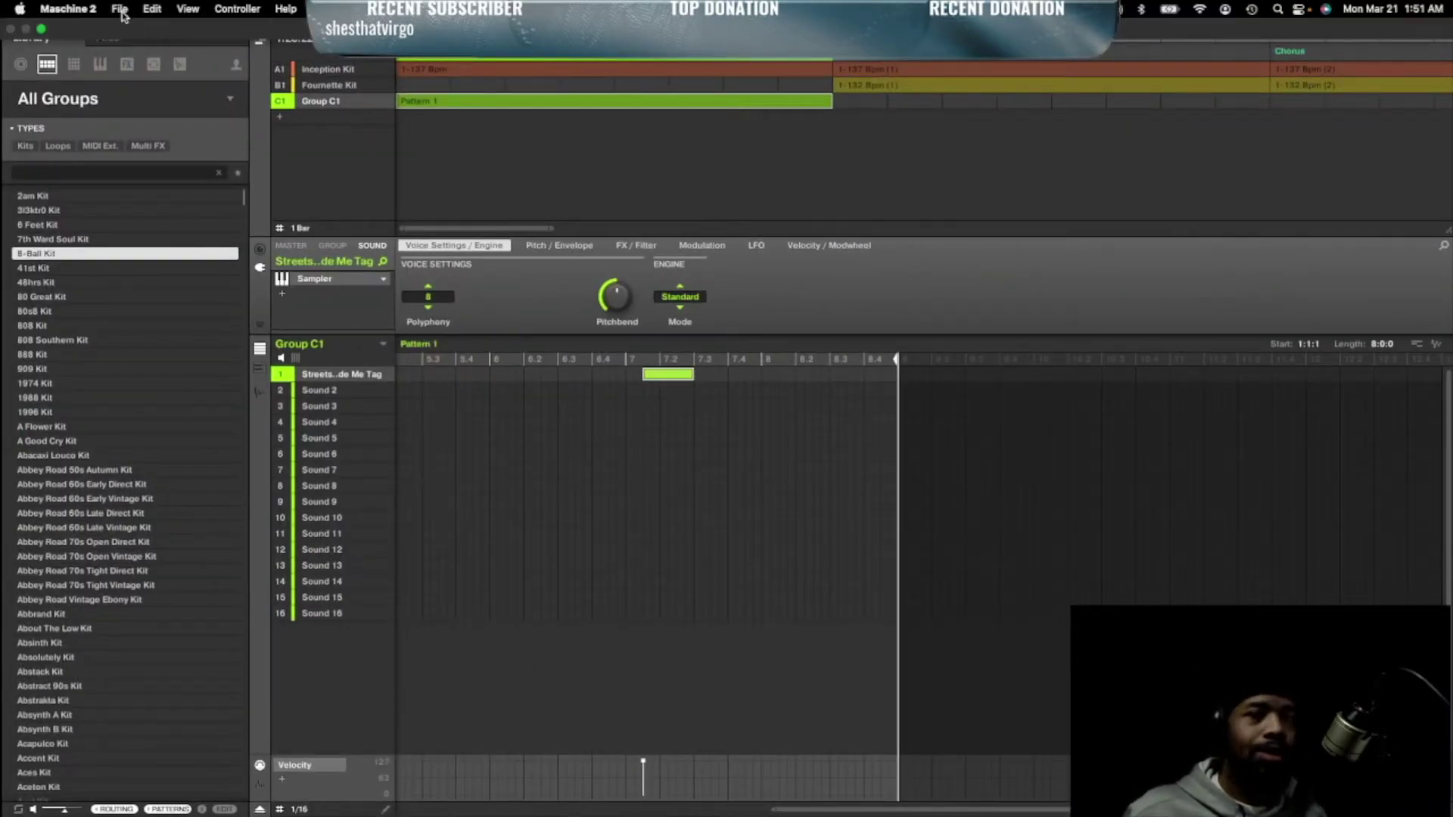
- Create a new project with File > New, discarding the old project's changes
click(119, 10)
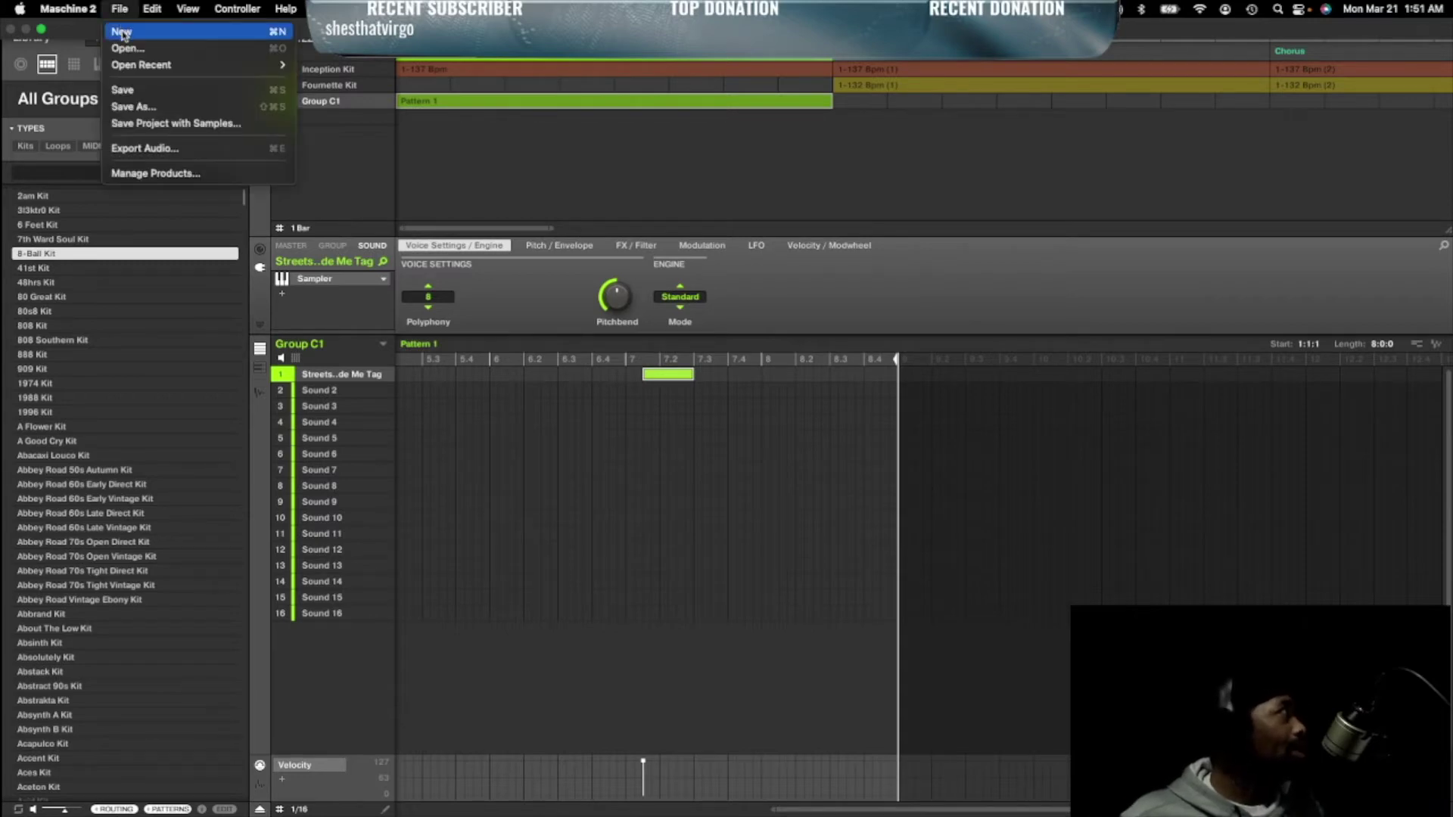
click(122, 32)
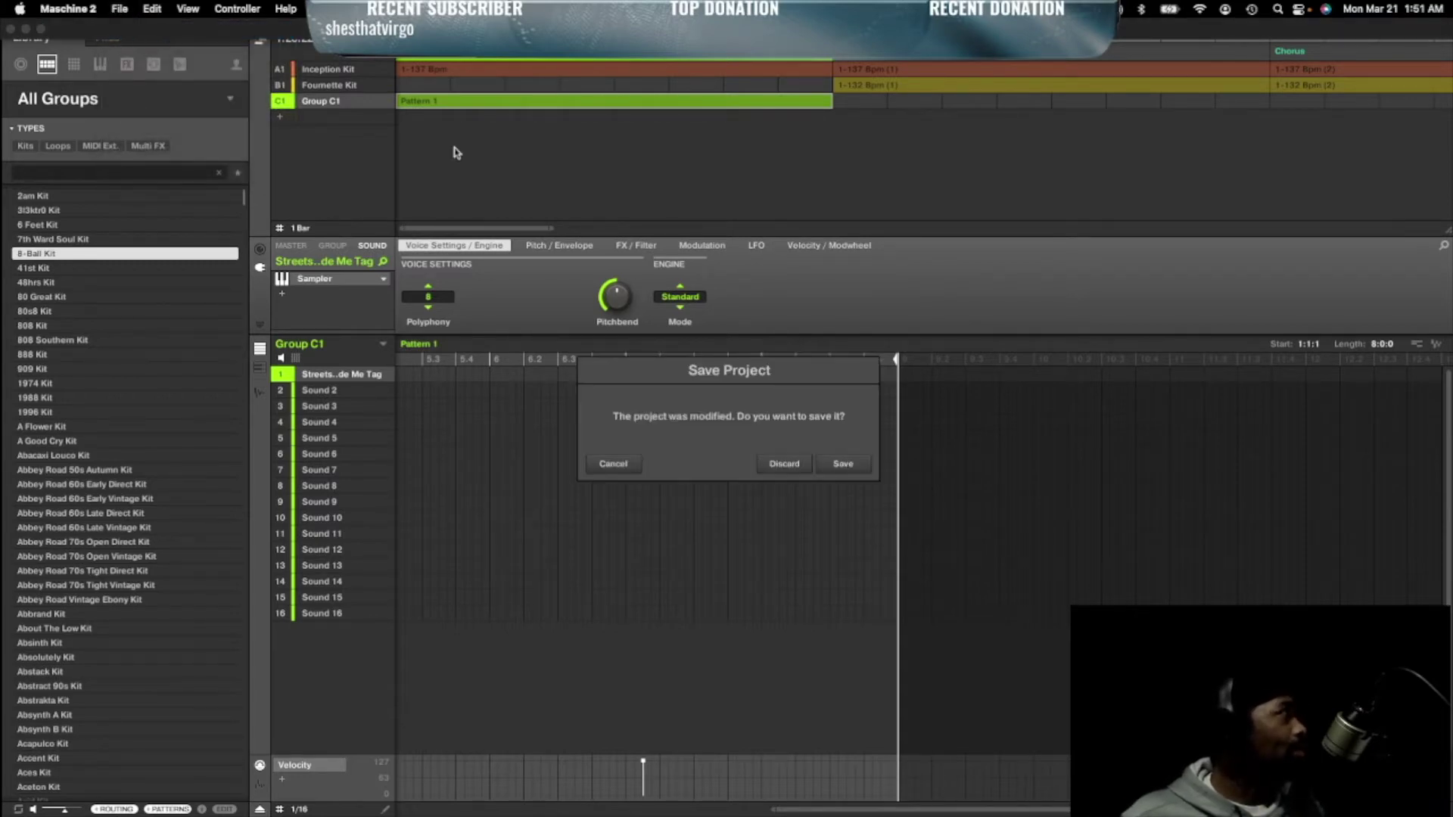
click(799, 466)
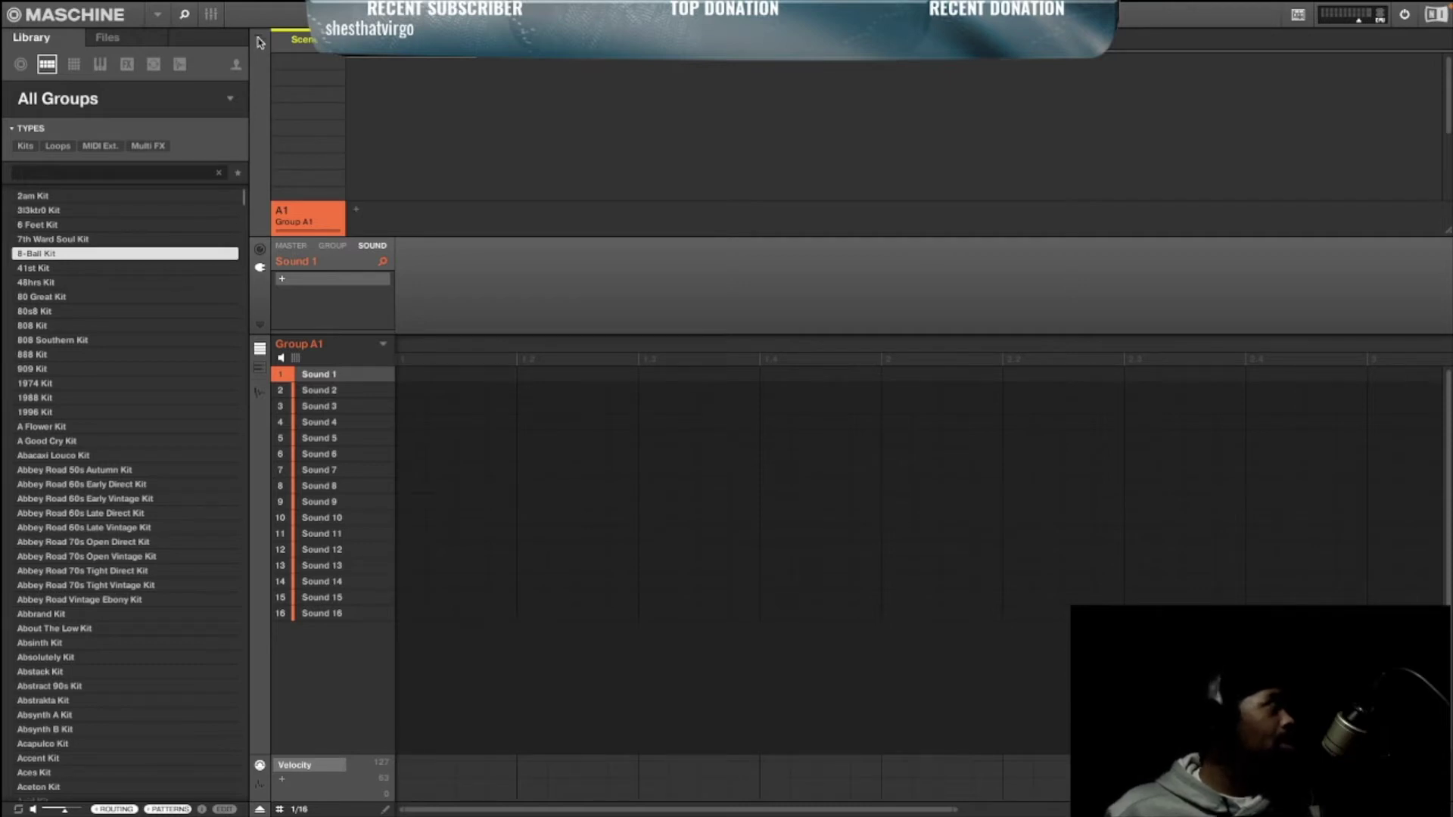
- Toggle the arrangement between Song and Ideas views, then leave full screen
click(259, 43)
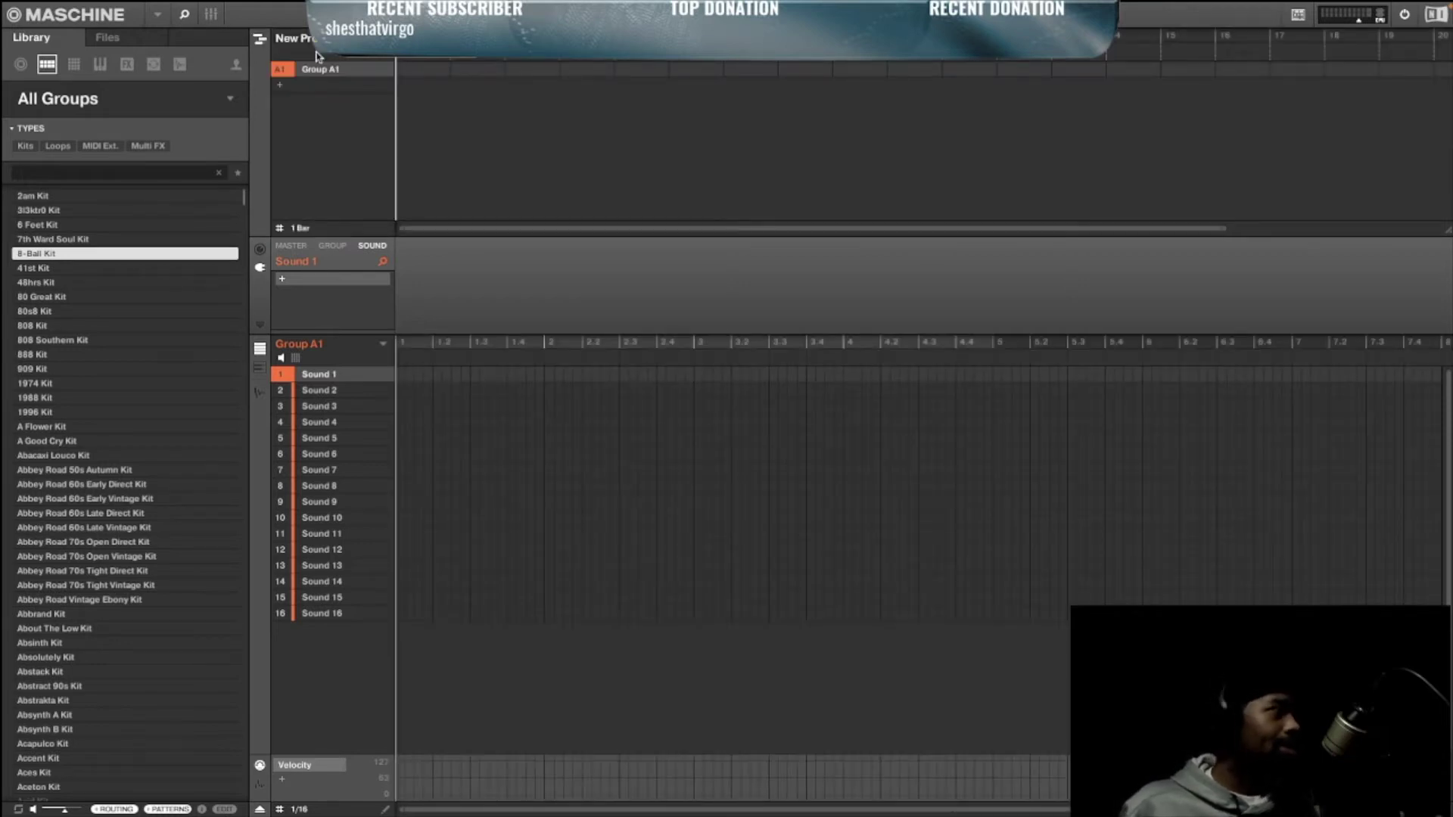
click(261, 40)
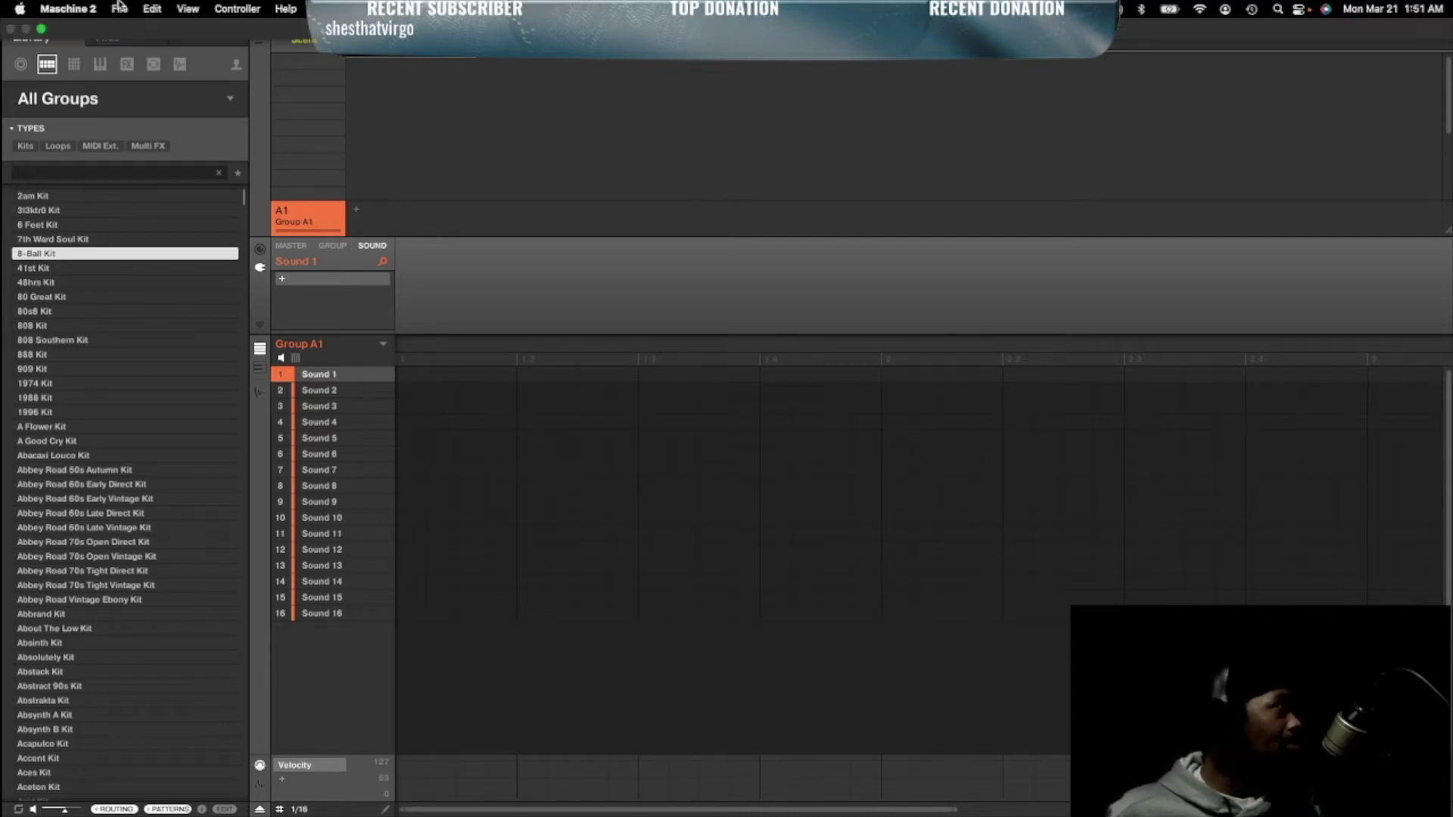
click(47, 31)
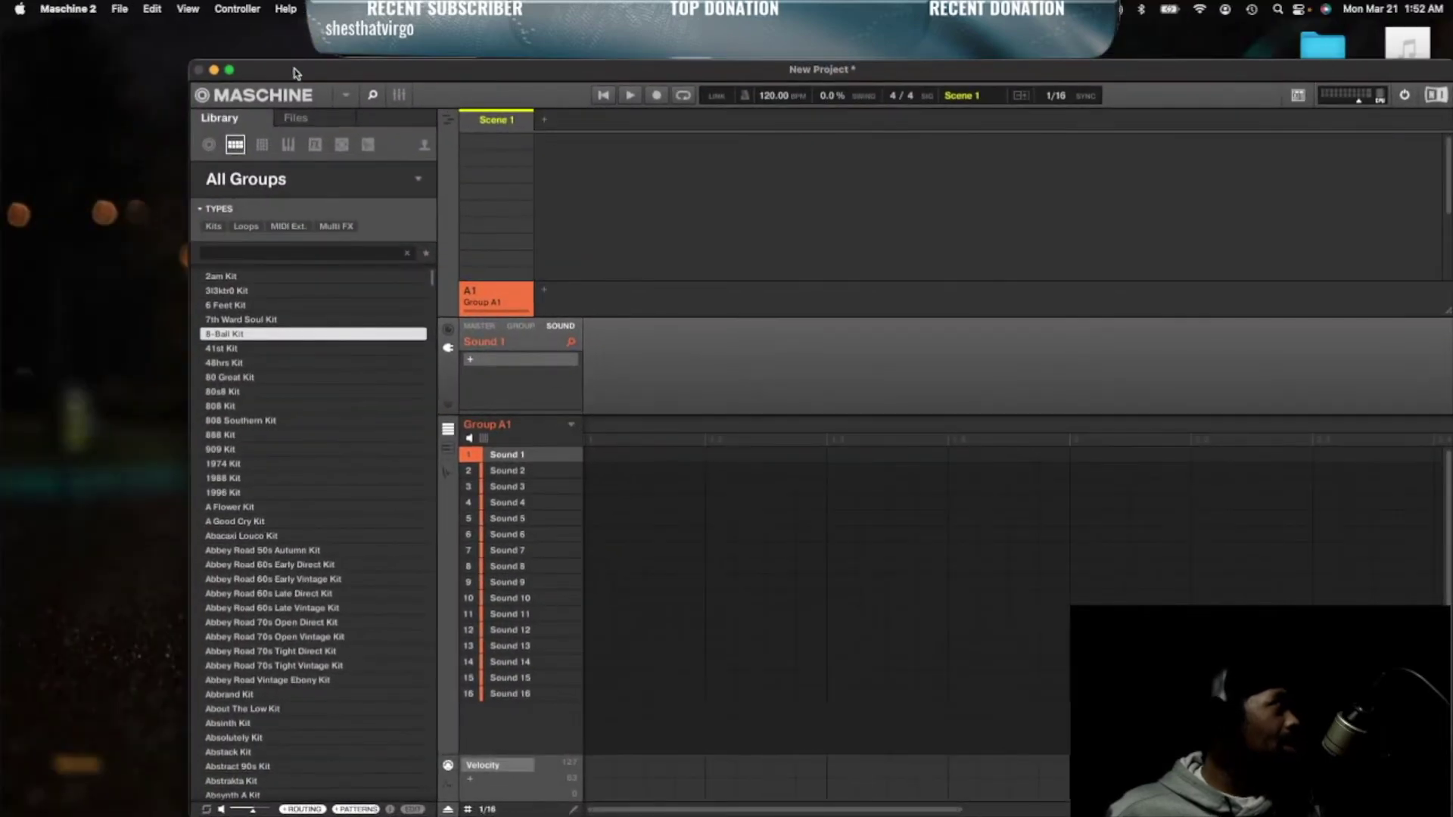
- Move and shrink the Maschine window, switch to Song view, and browse the library by product
mouse_move(221, 66)
mouse_down()
mouse_move(171, 56)
mouse_move(243, 88)
mouse_up()
drag(329, 112, 213, 91)
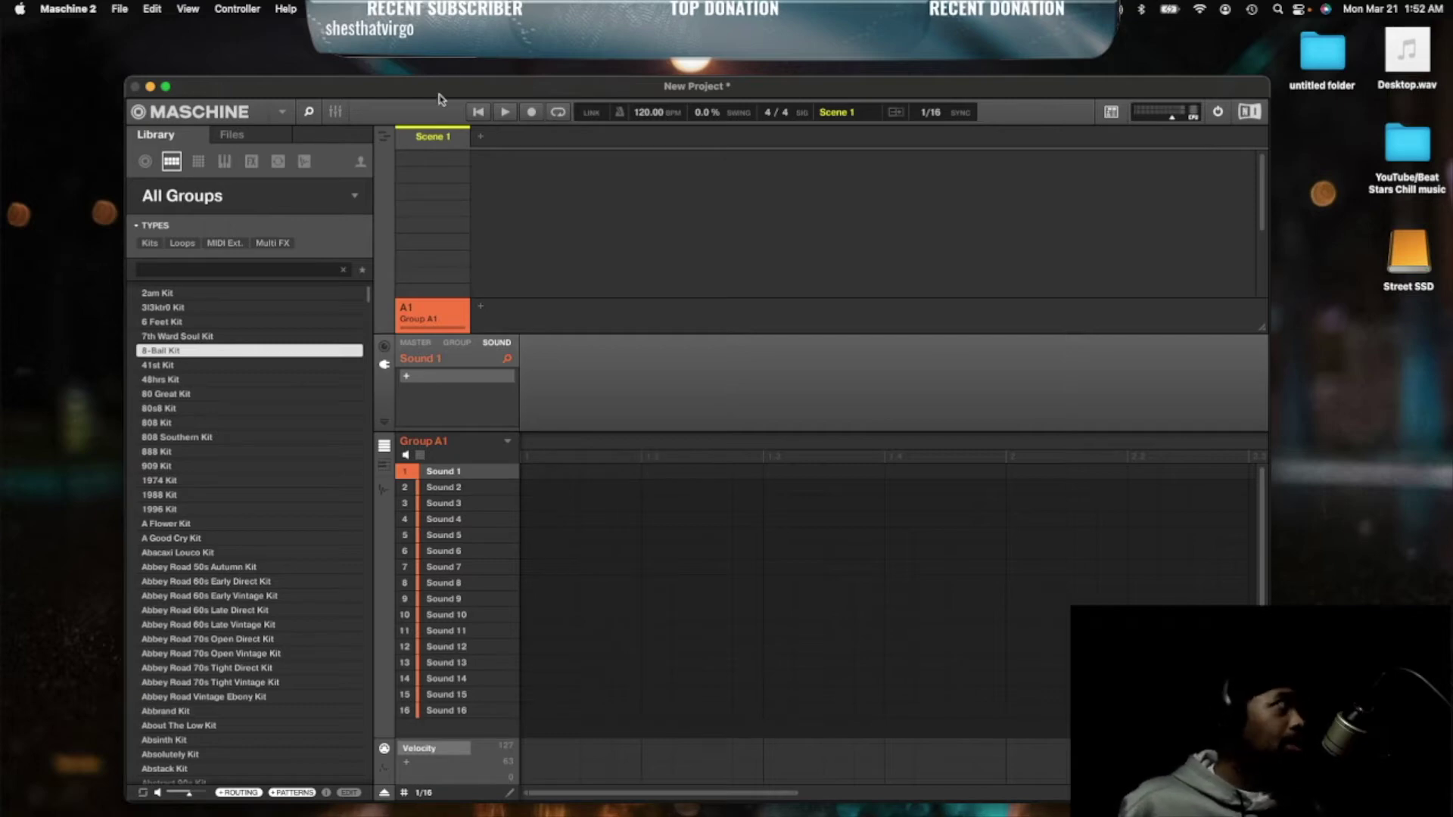
click(384, 135)
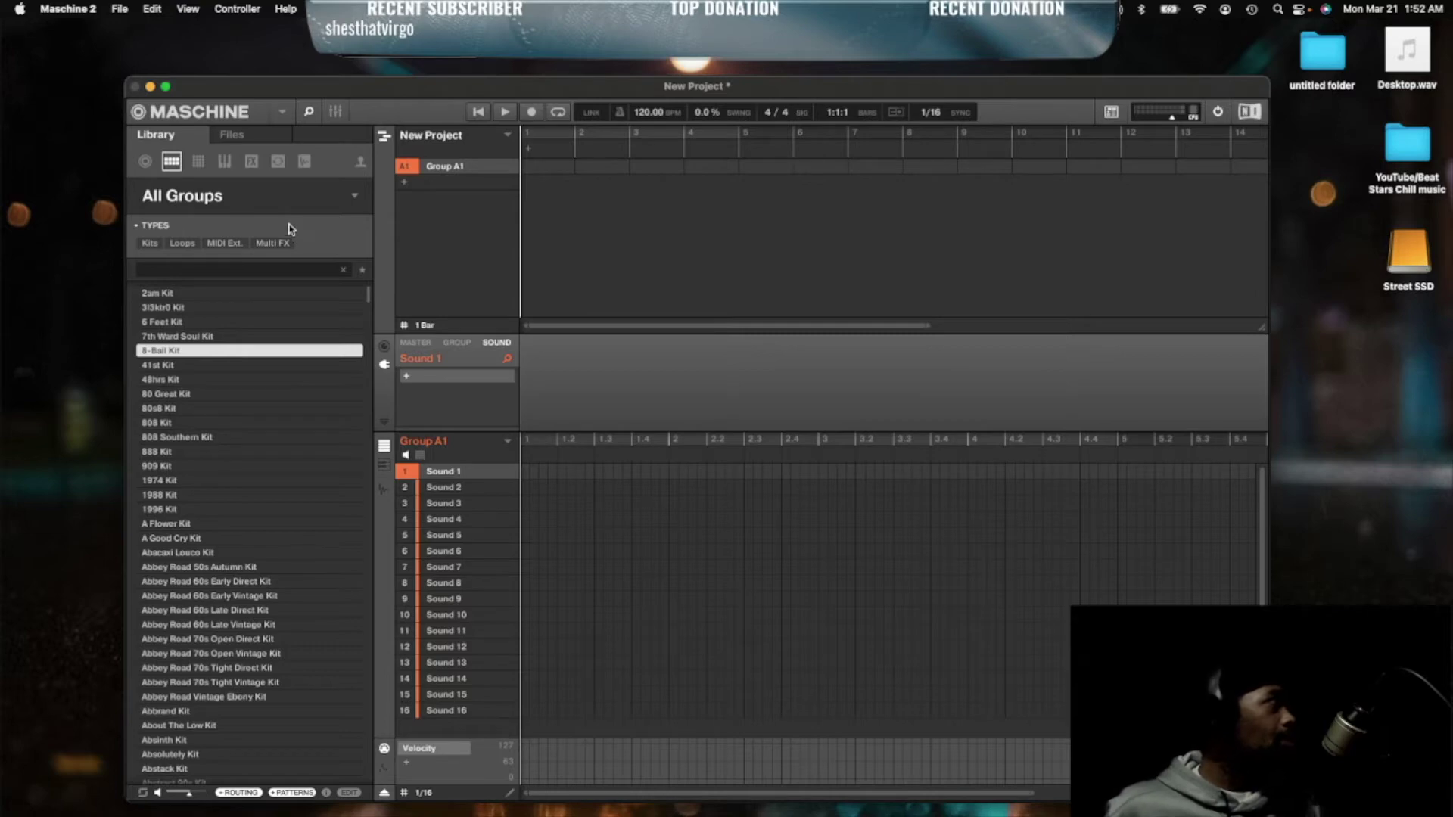
click(286, 205)
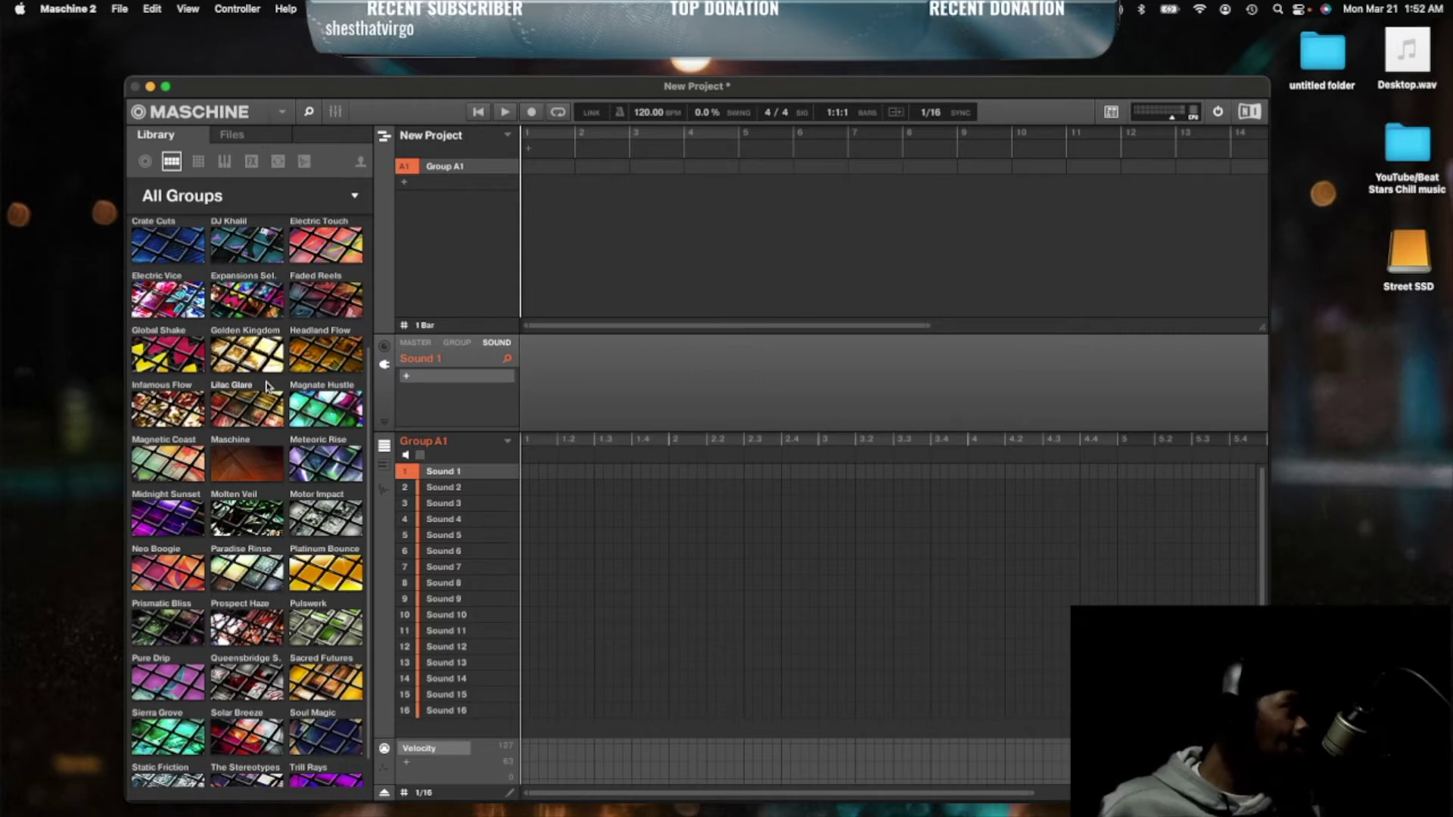
scroll(267, 386, down, 1)
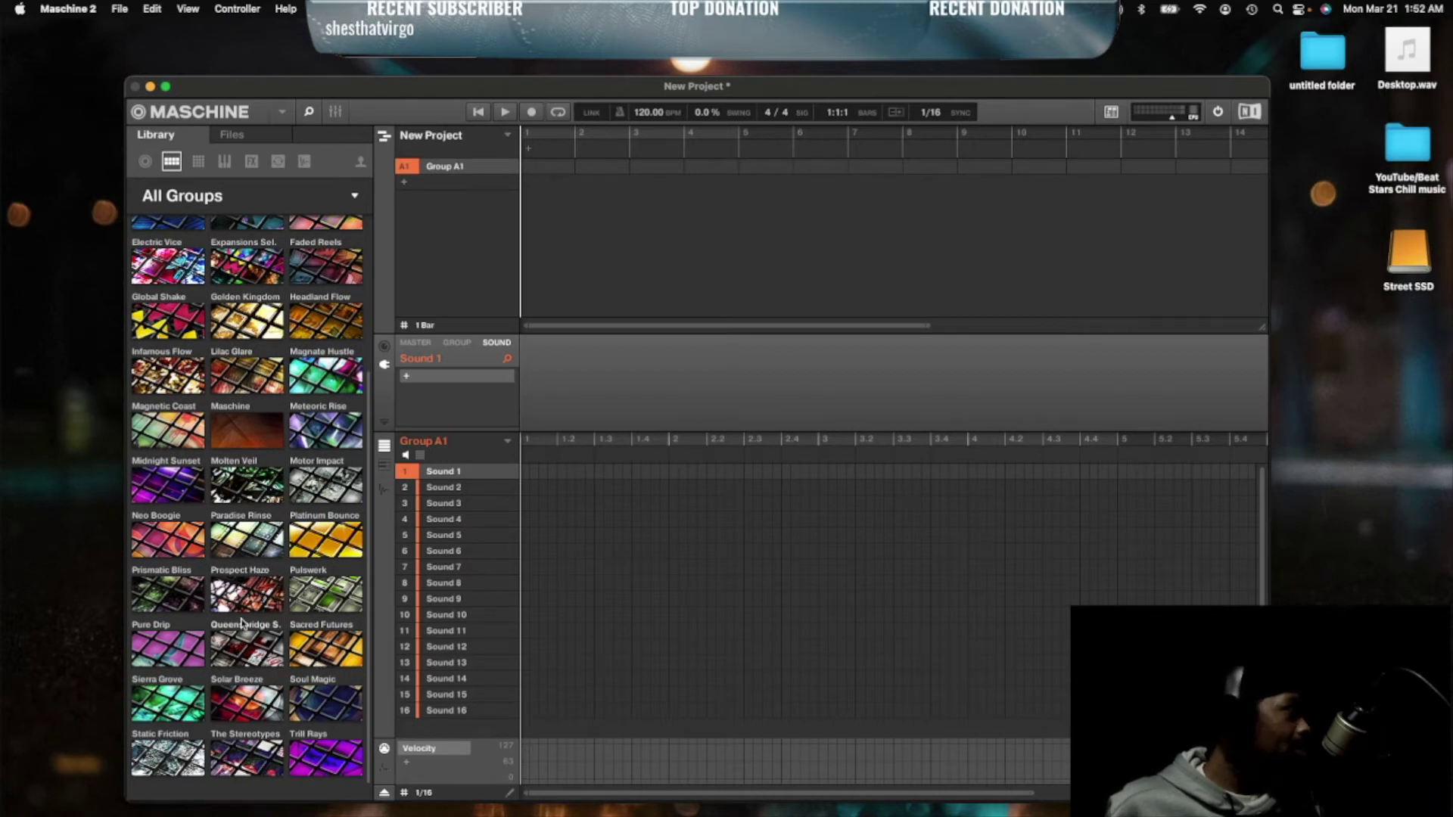
scroll(242, 623, up, 6)
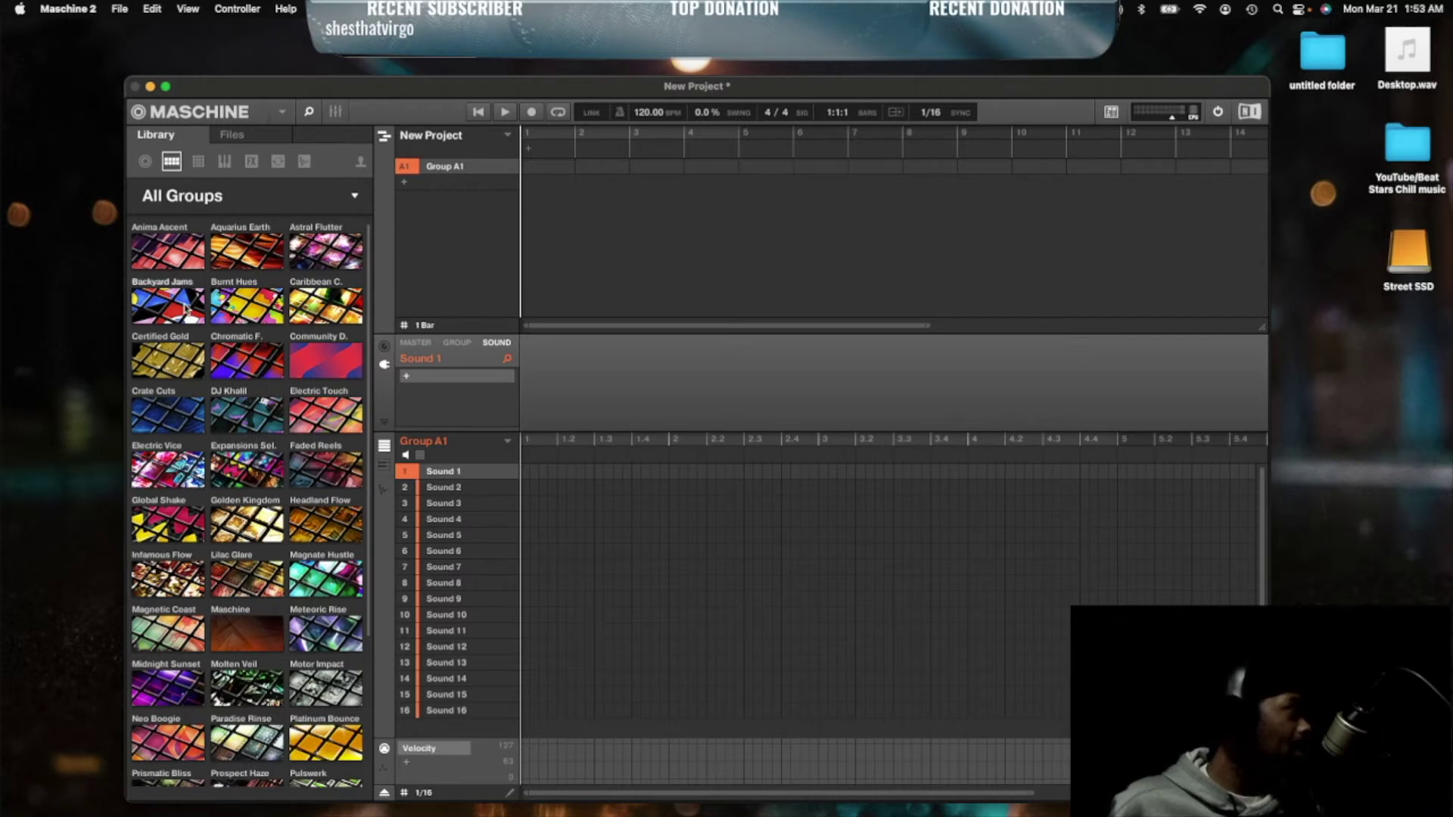
- List the Burnt Hues kits and select Lazy Sadatay Kit
click(259, 316)
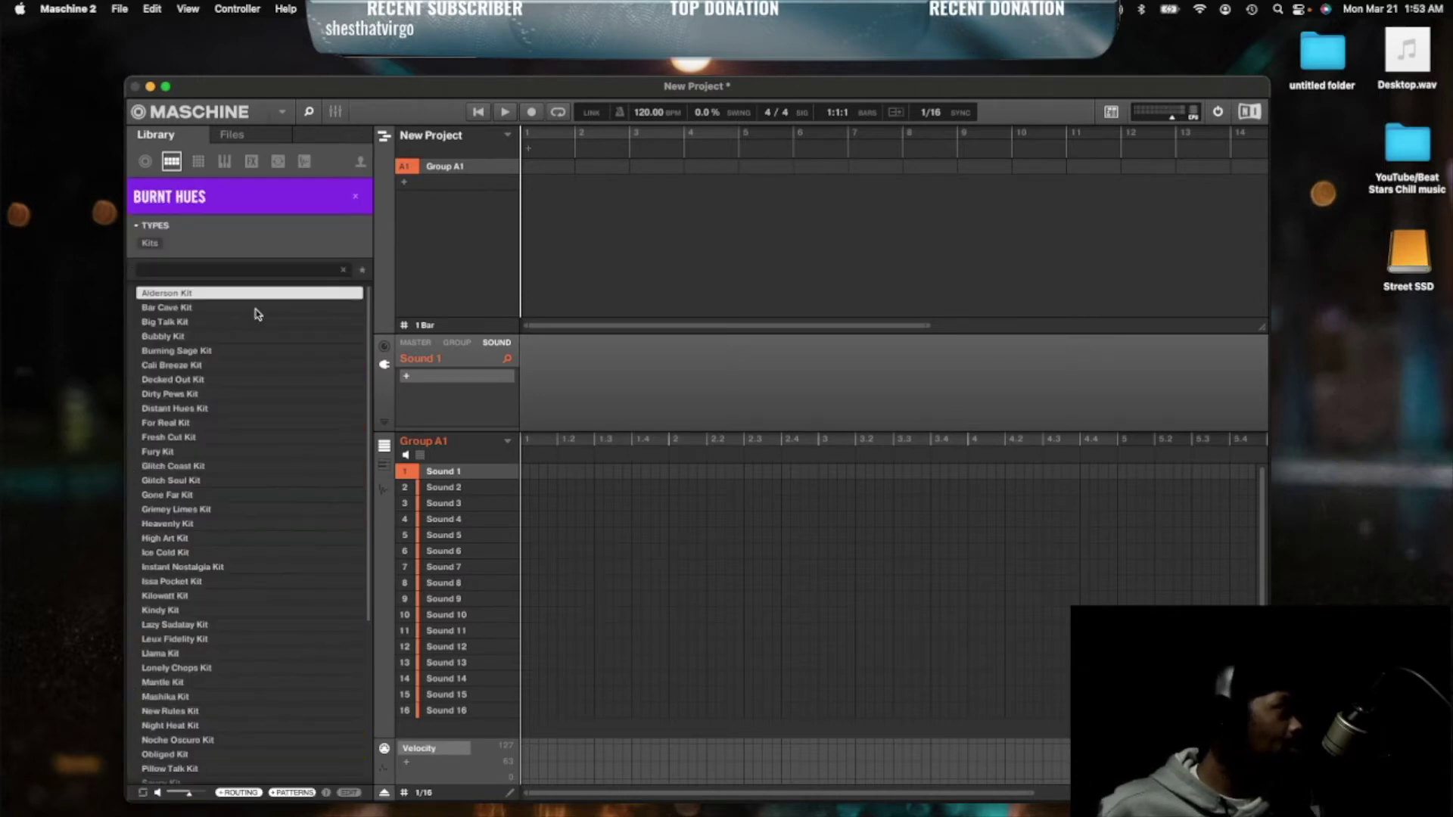
click(228, 611)
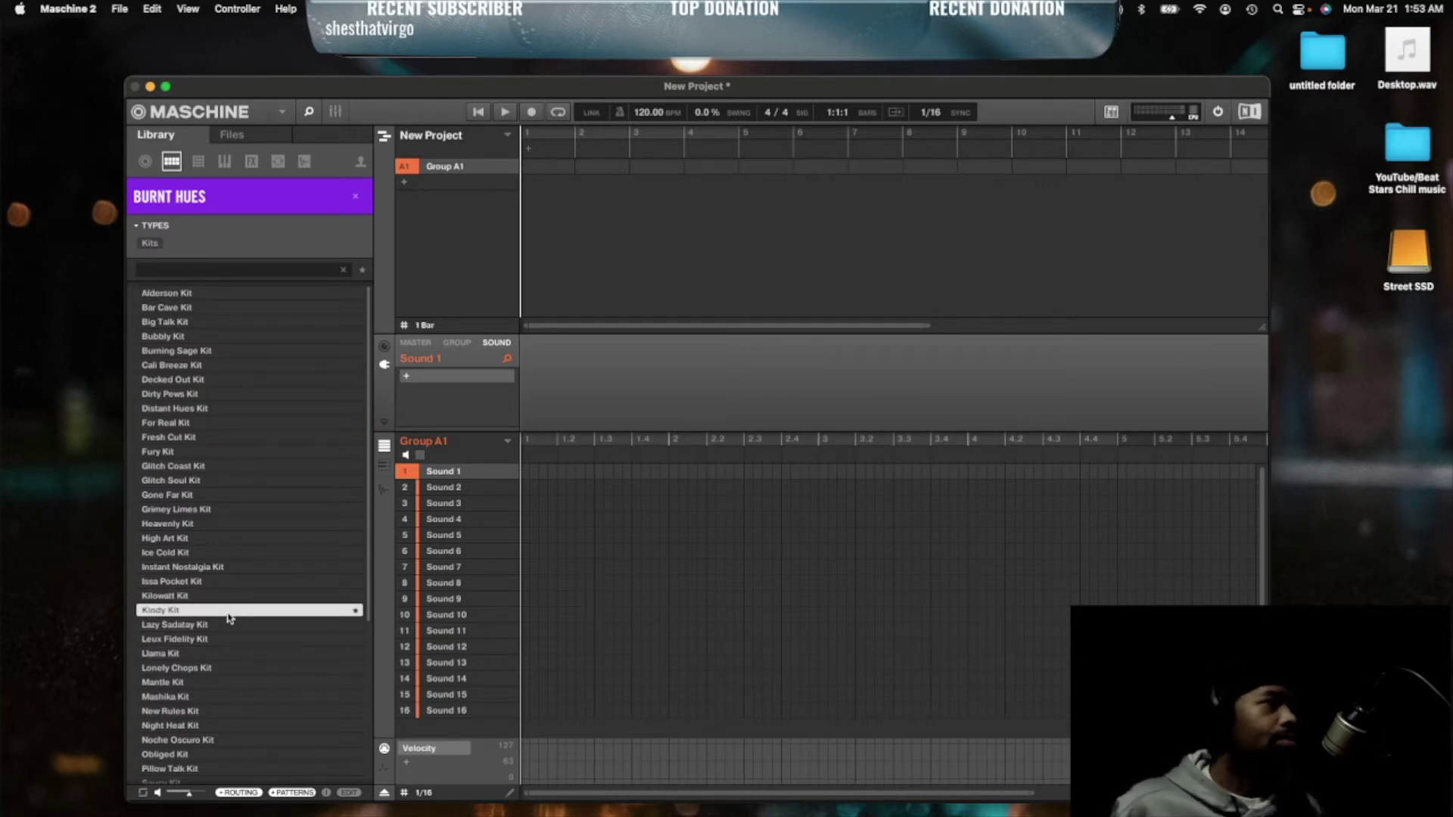
key(Down)
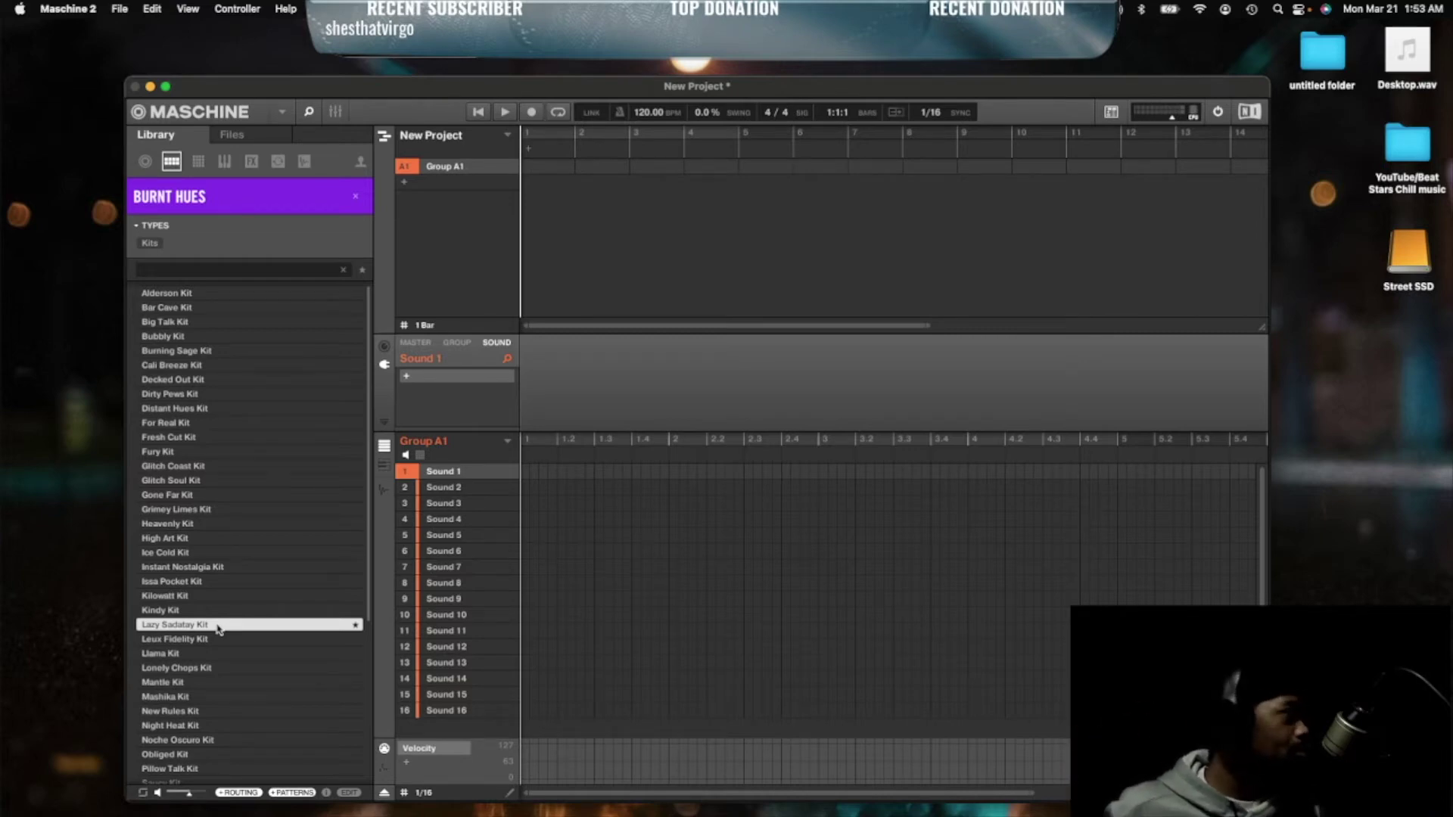
- Load Lazy Sadatay Kit into Group A1, raise the tempo above 120 BPM, and enable looping
double_click(218, 630)
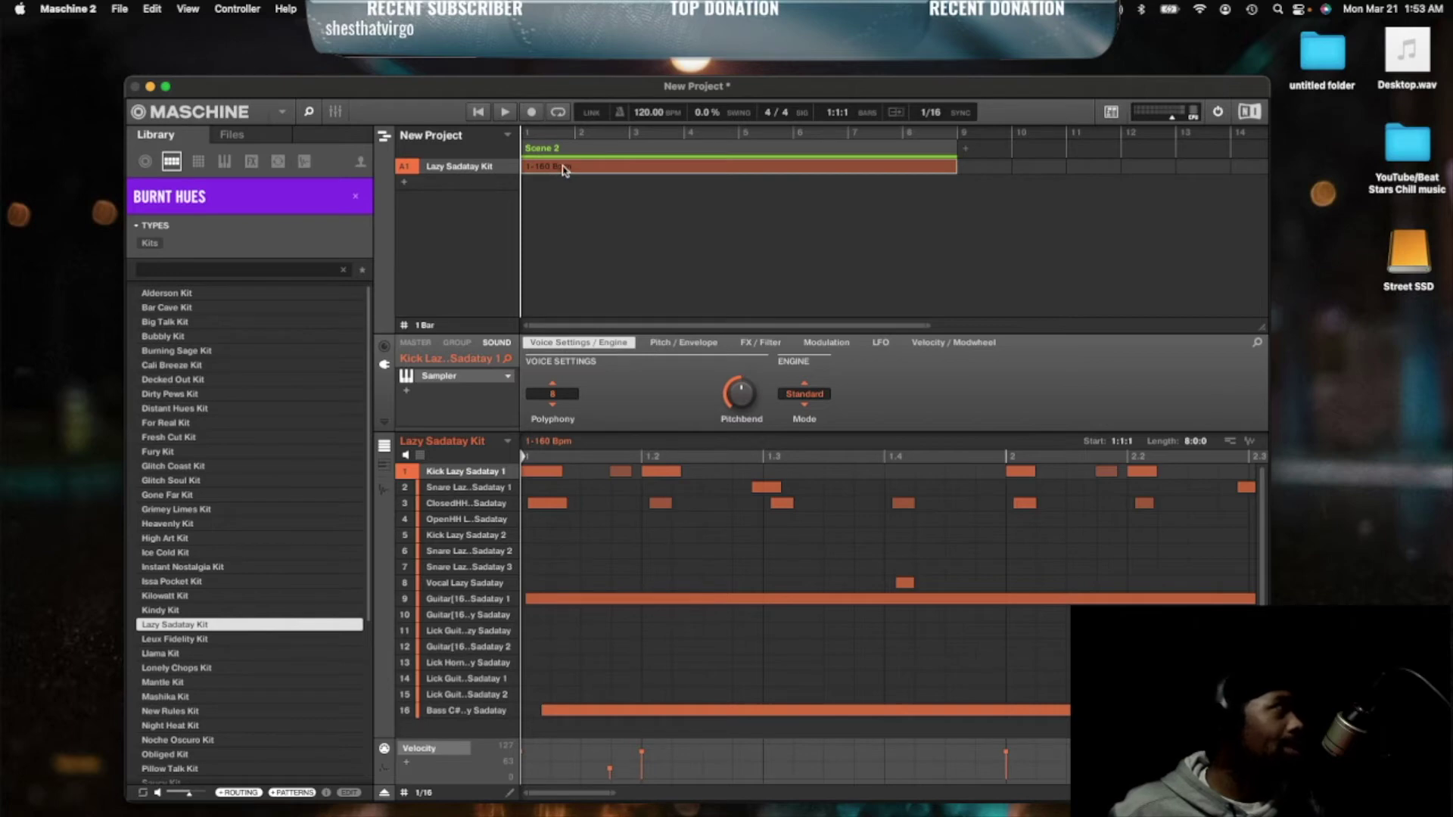
drag(651, 119, 640, 118)
text(160)
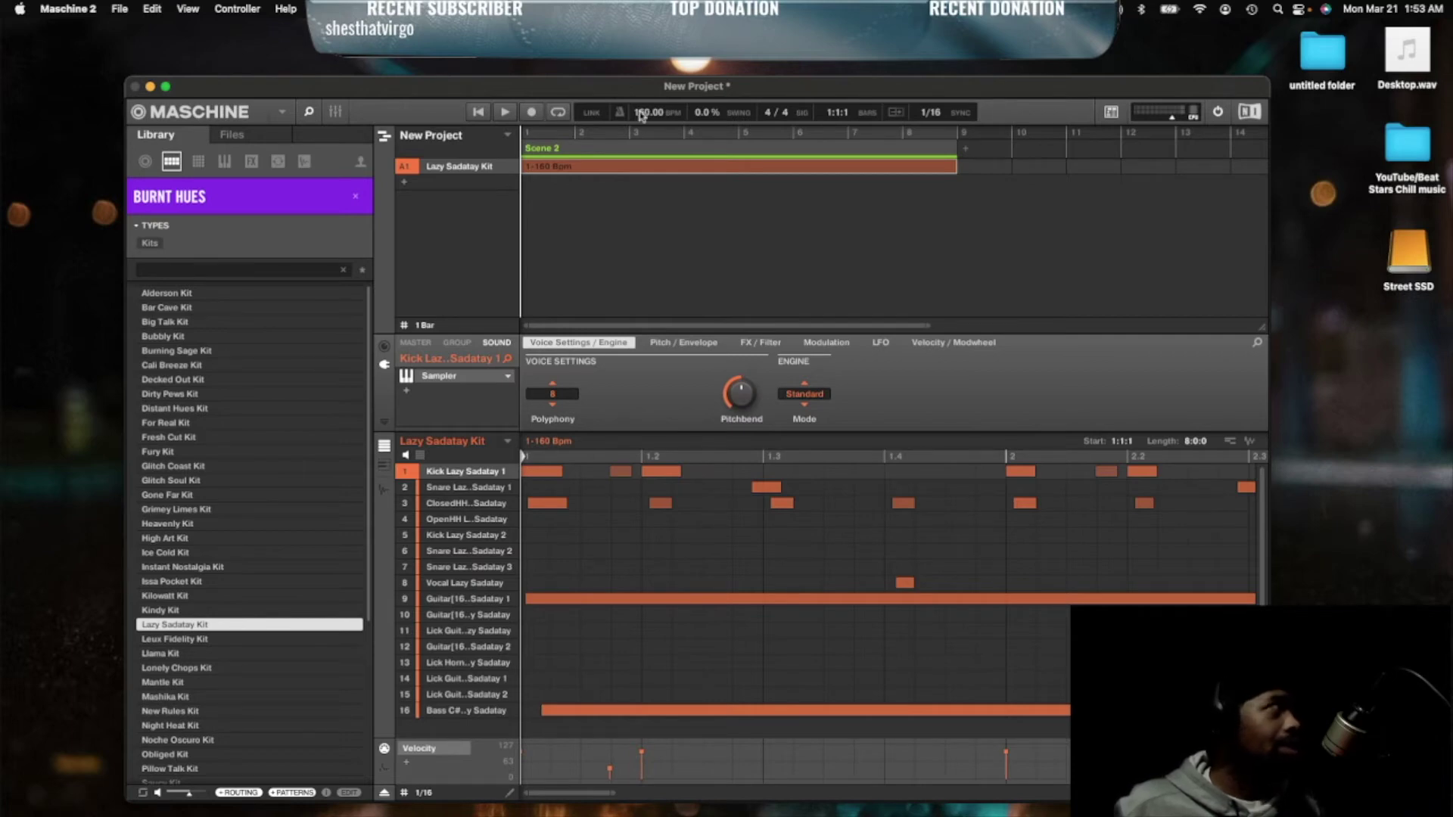
click(560, 116)
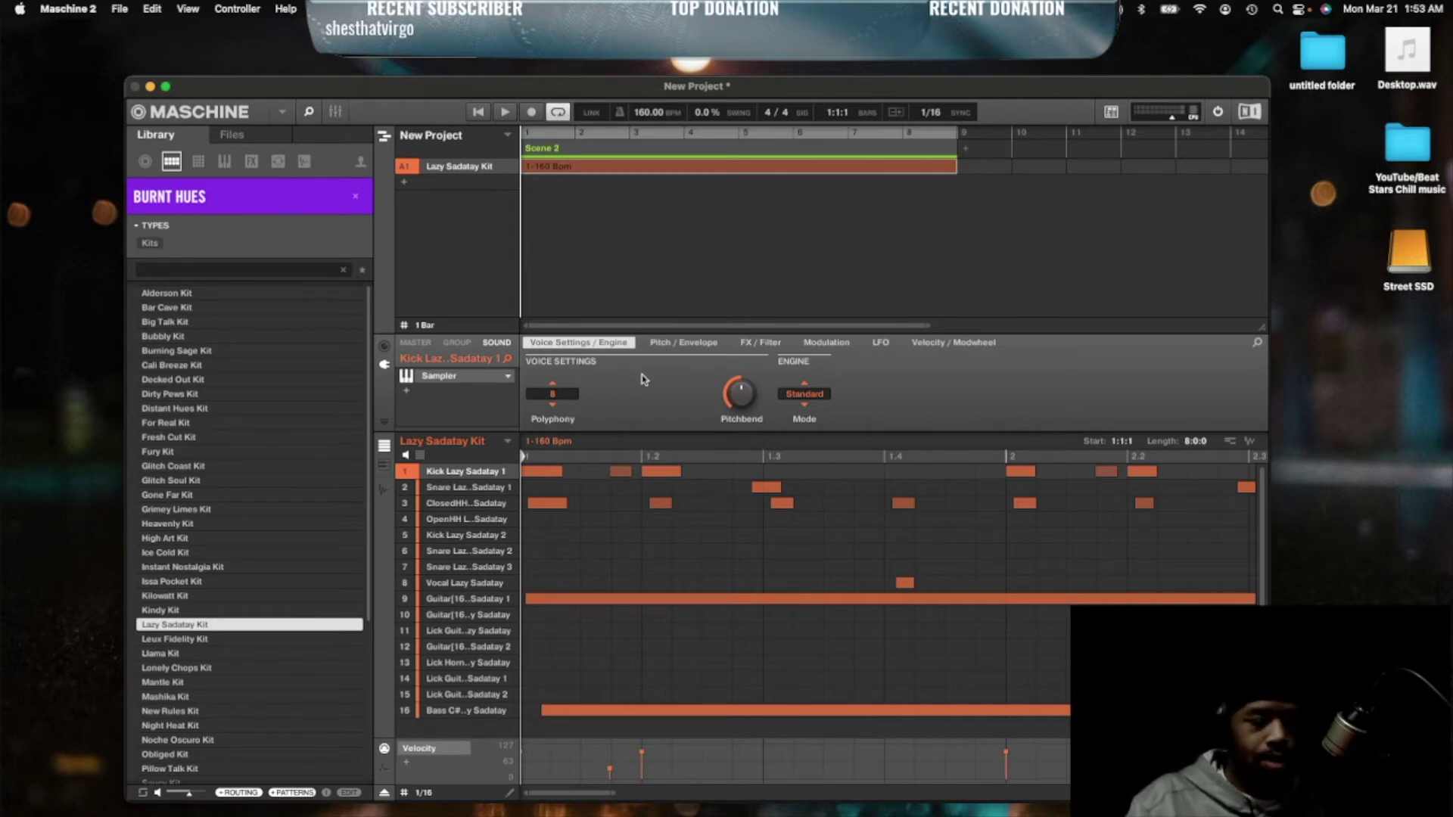
- Play the pattern, zoom the editor out to all eight bars, then stop
key(space)
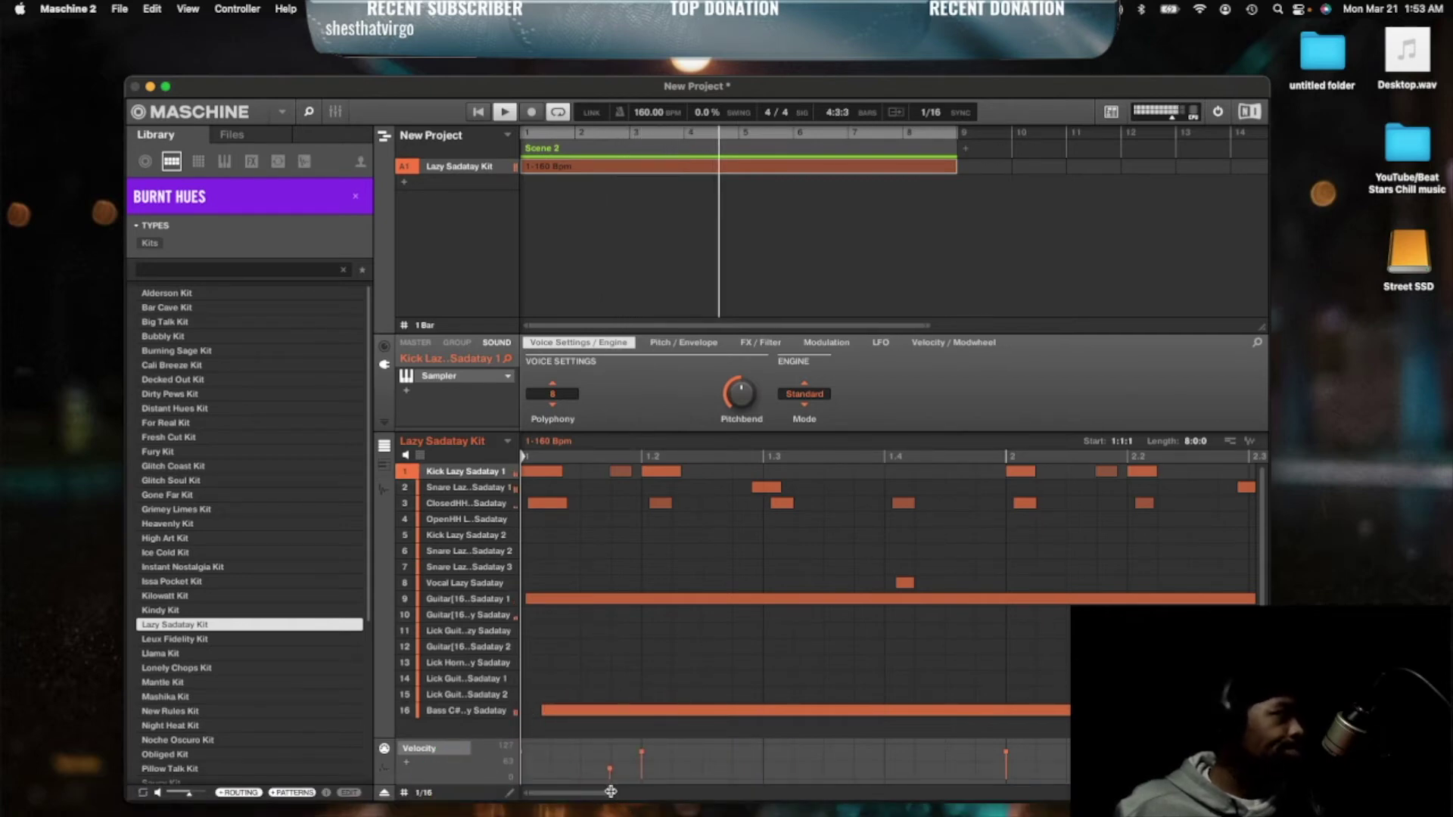
drag(613, 794, 619, 809)
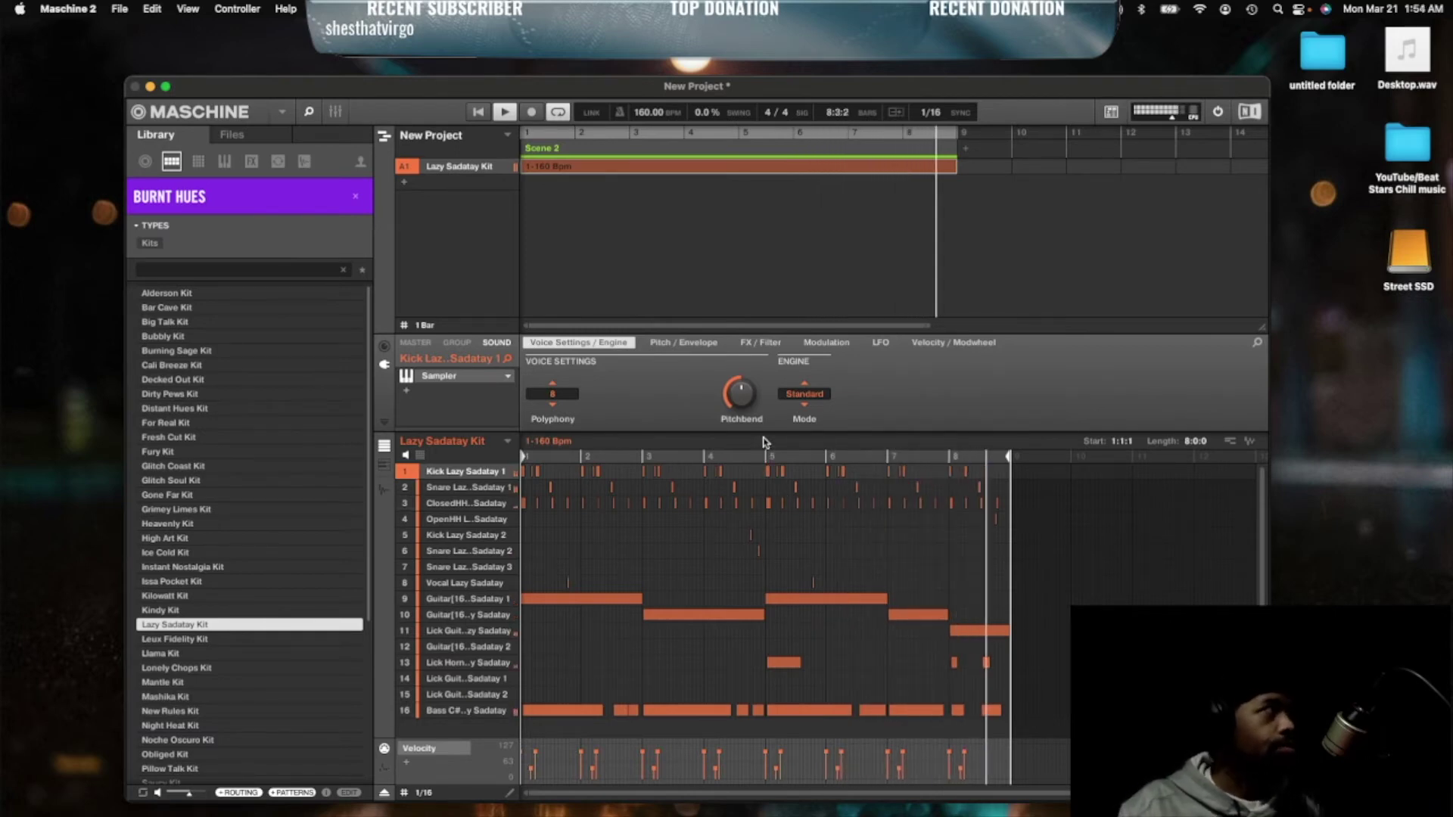
key(space)
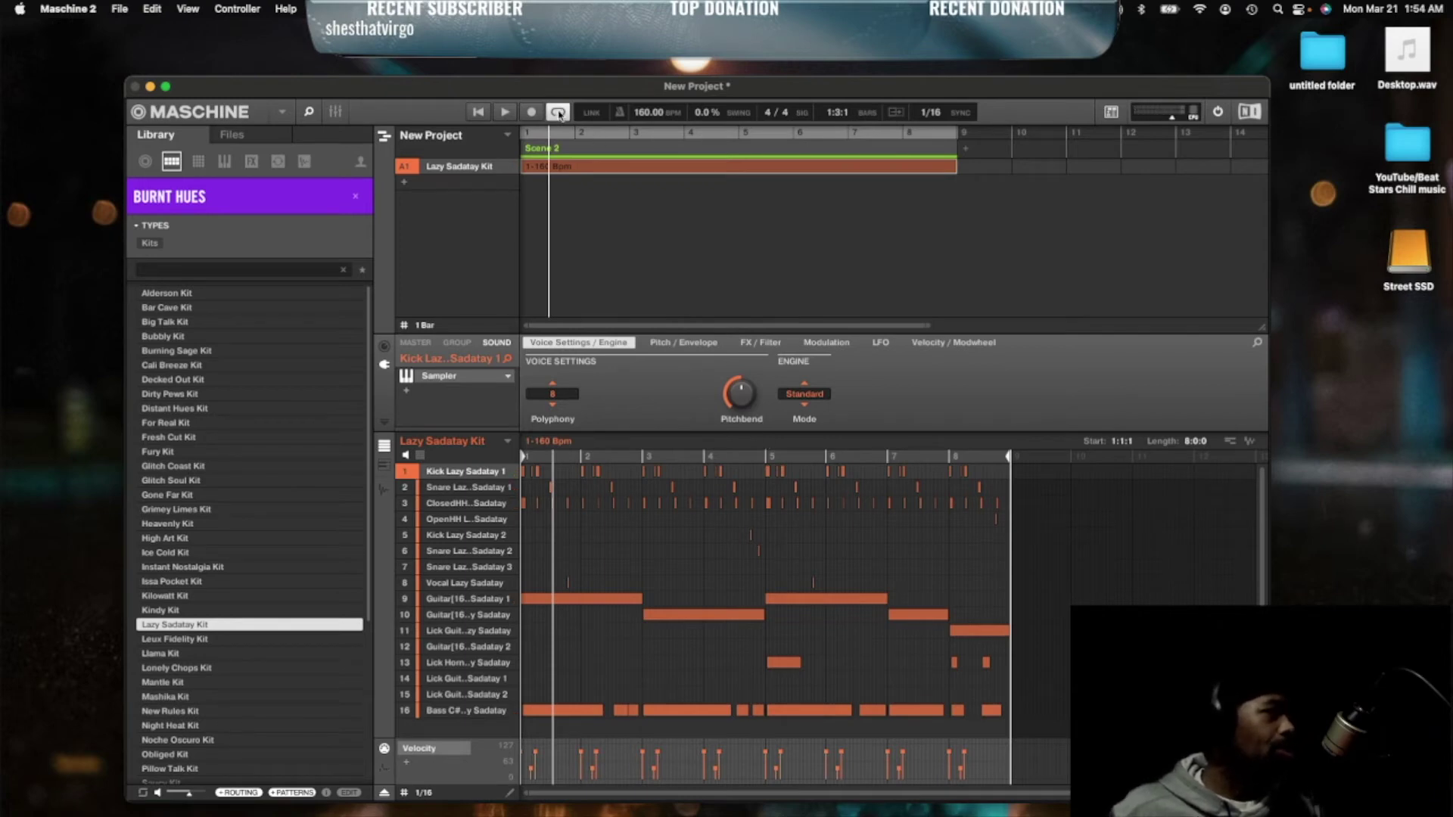
click(558, 113)
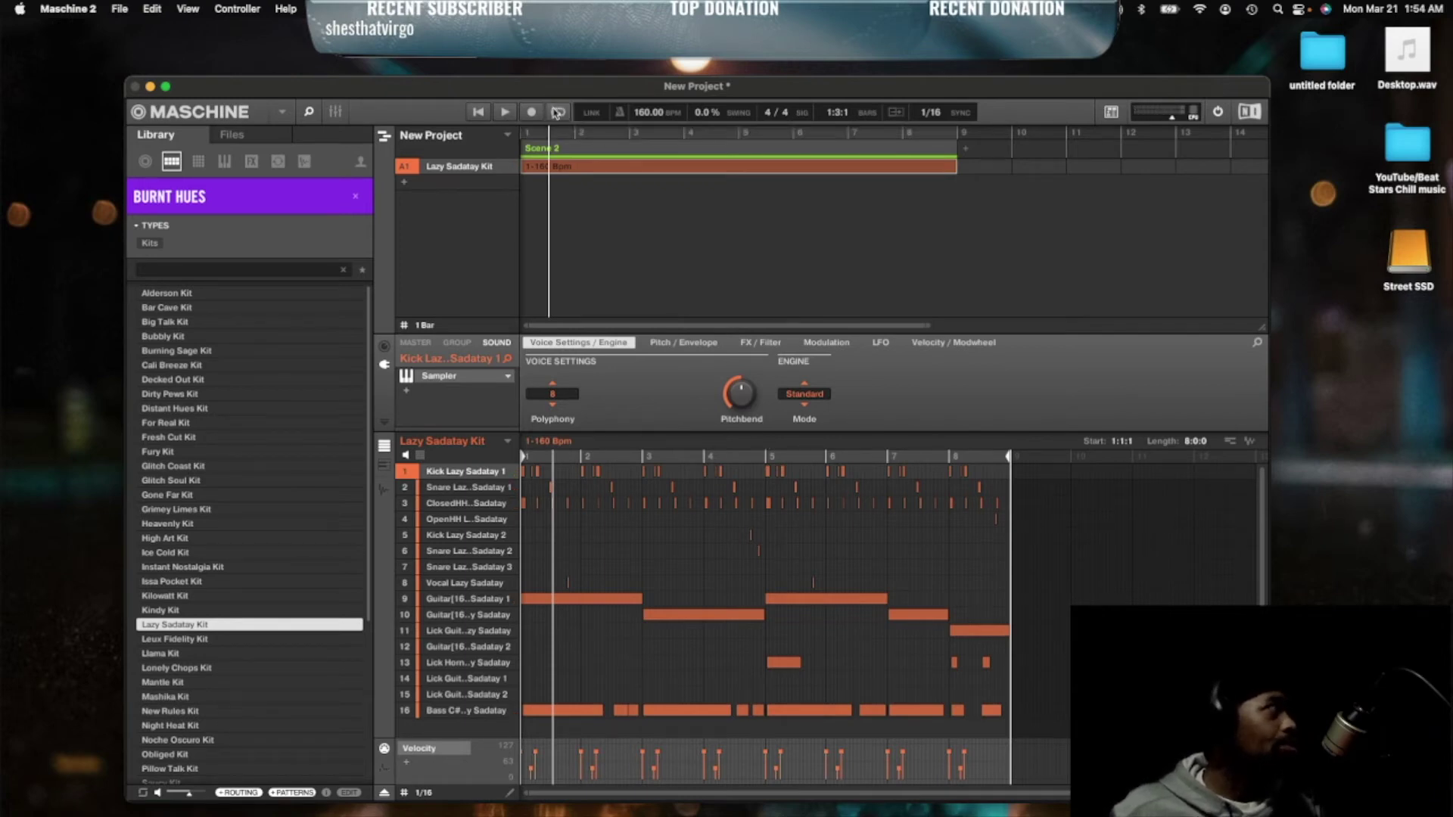
click(556, 112)
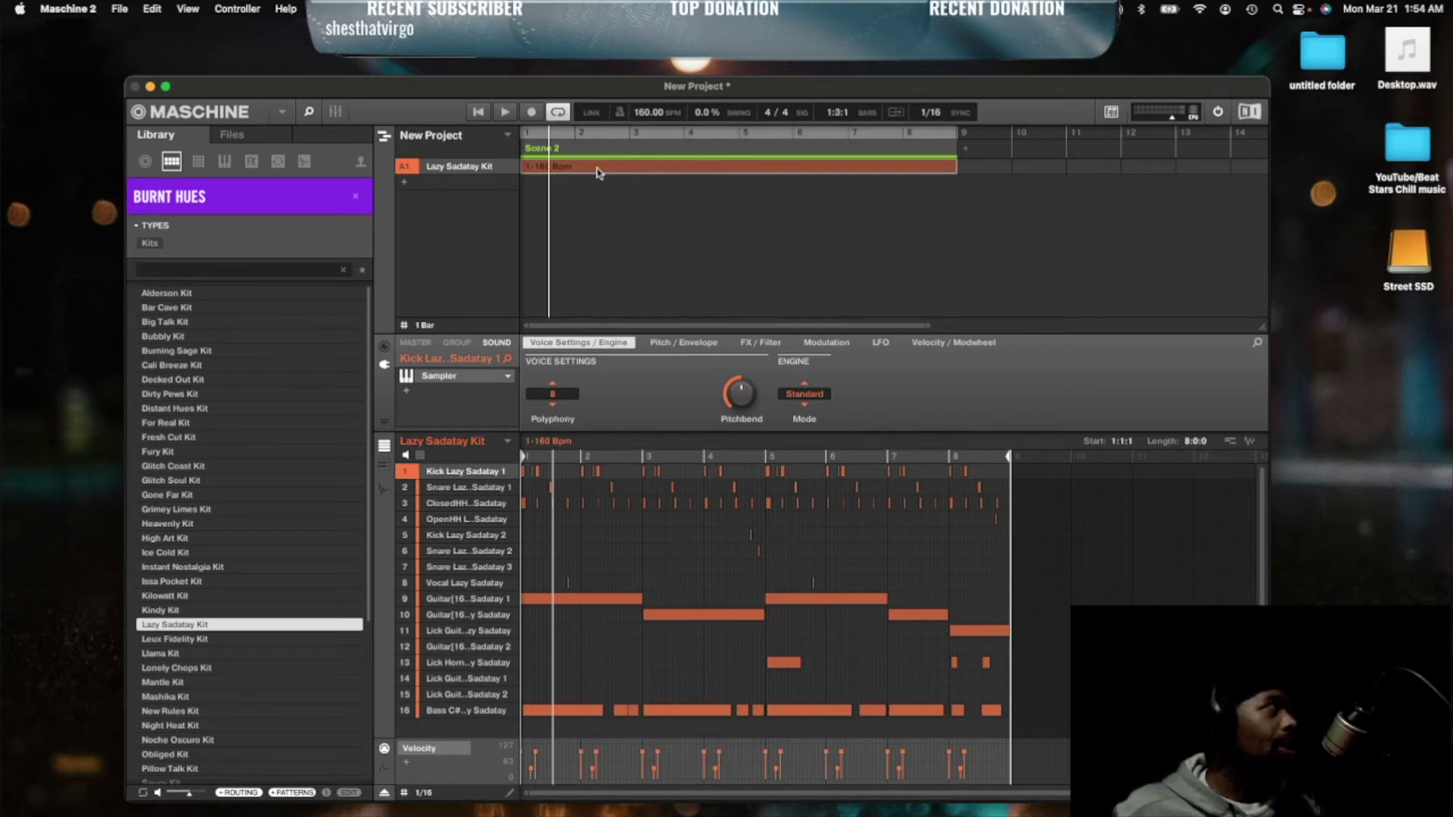
click(696, 178)
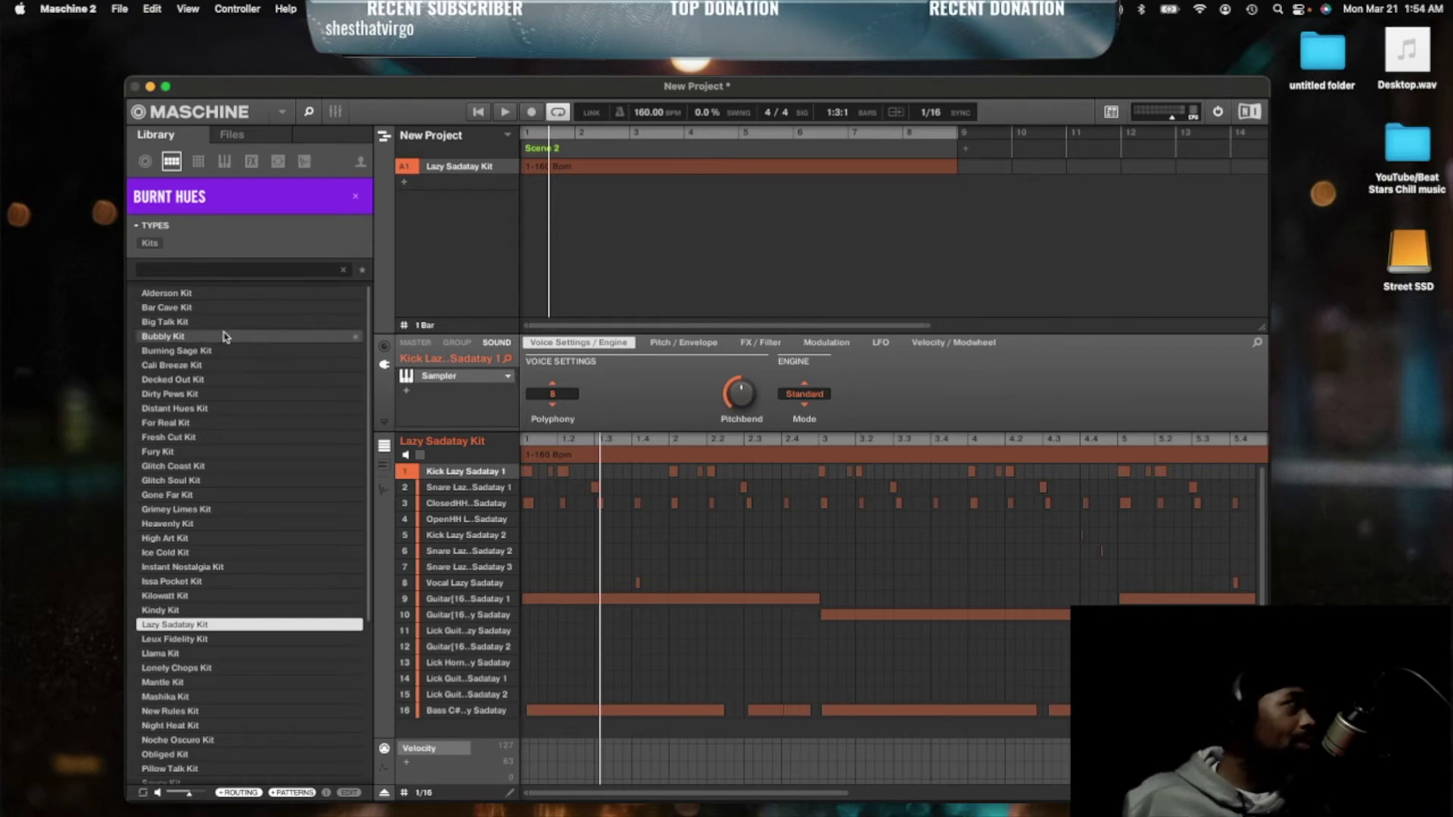
- Mute the kick, snare and hi-hat sounds, keep the vocal on, and play the melody alone
mouse_move(455, 486)
click(406, 474)
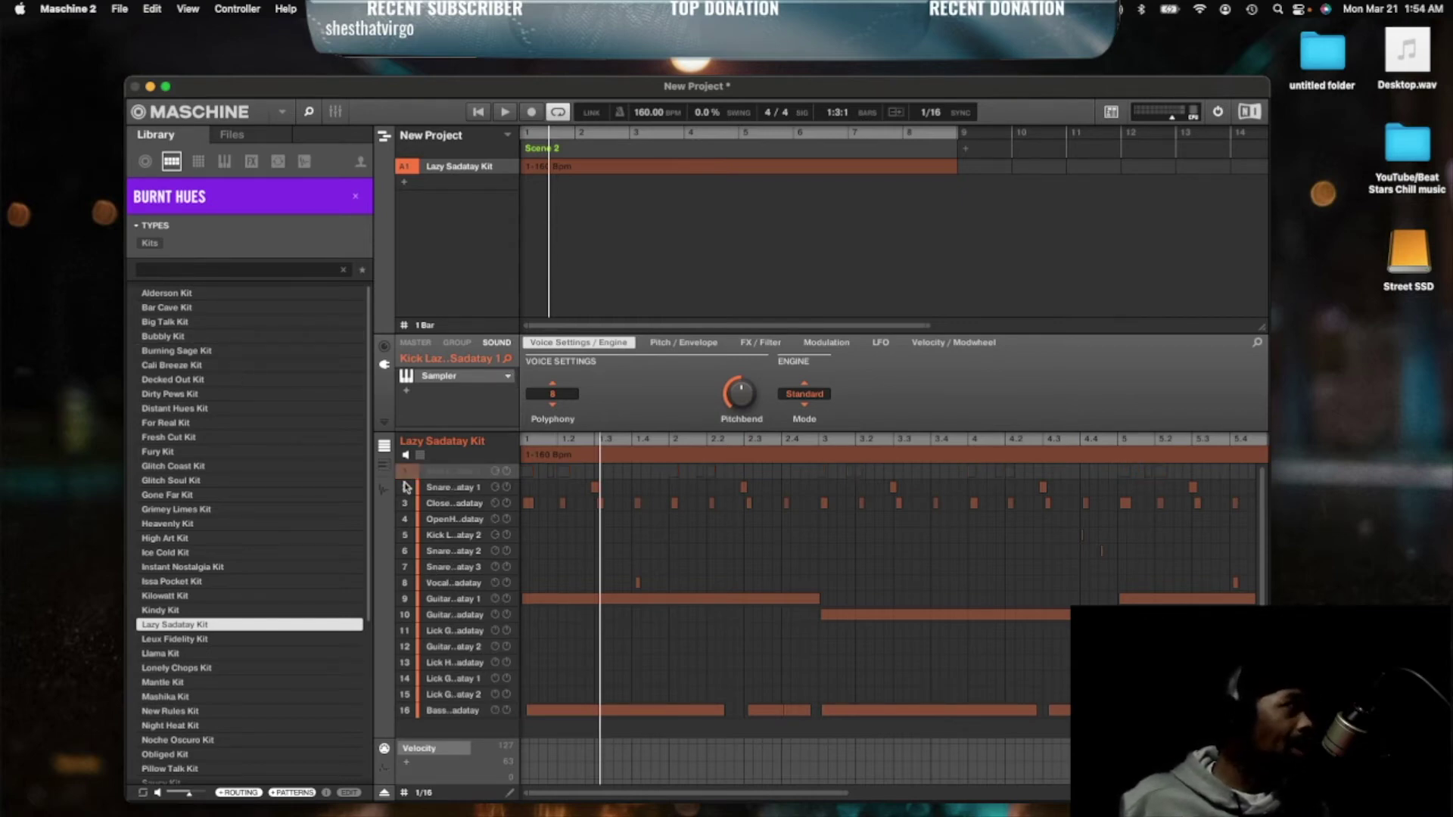
click(405, 487)
click(406, 518)
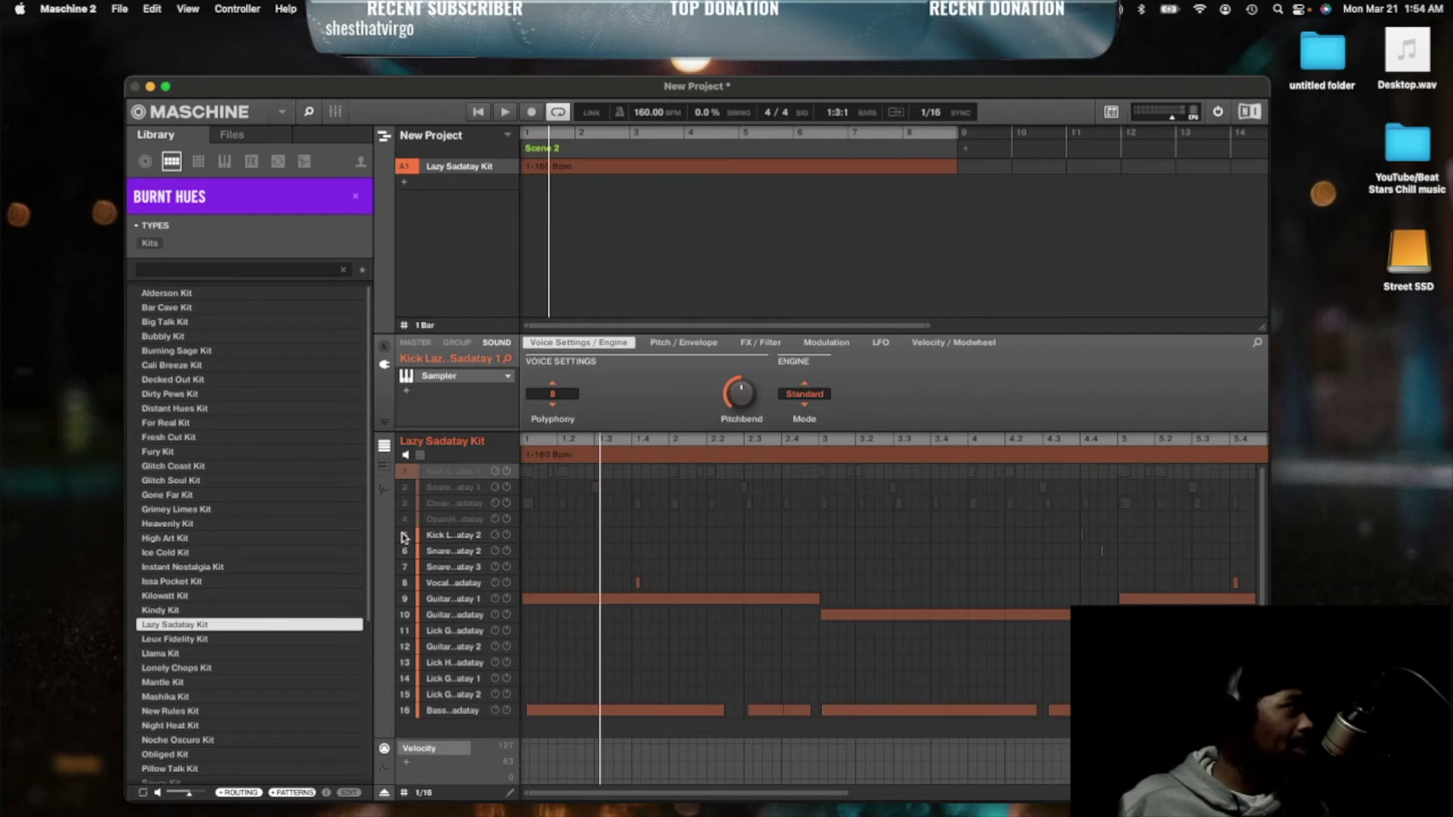
click(404, 535)
click(407, 566)
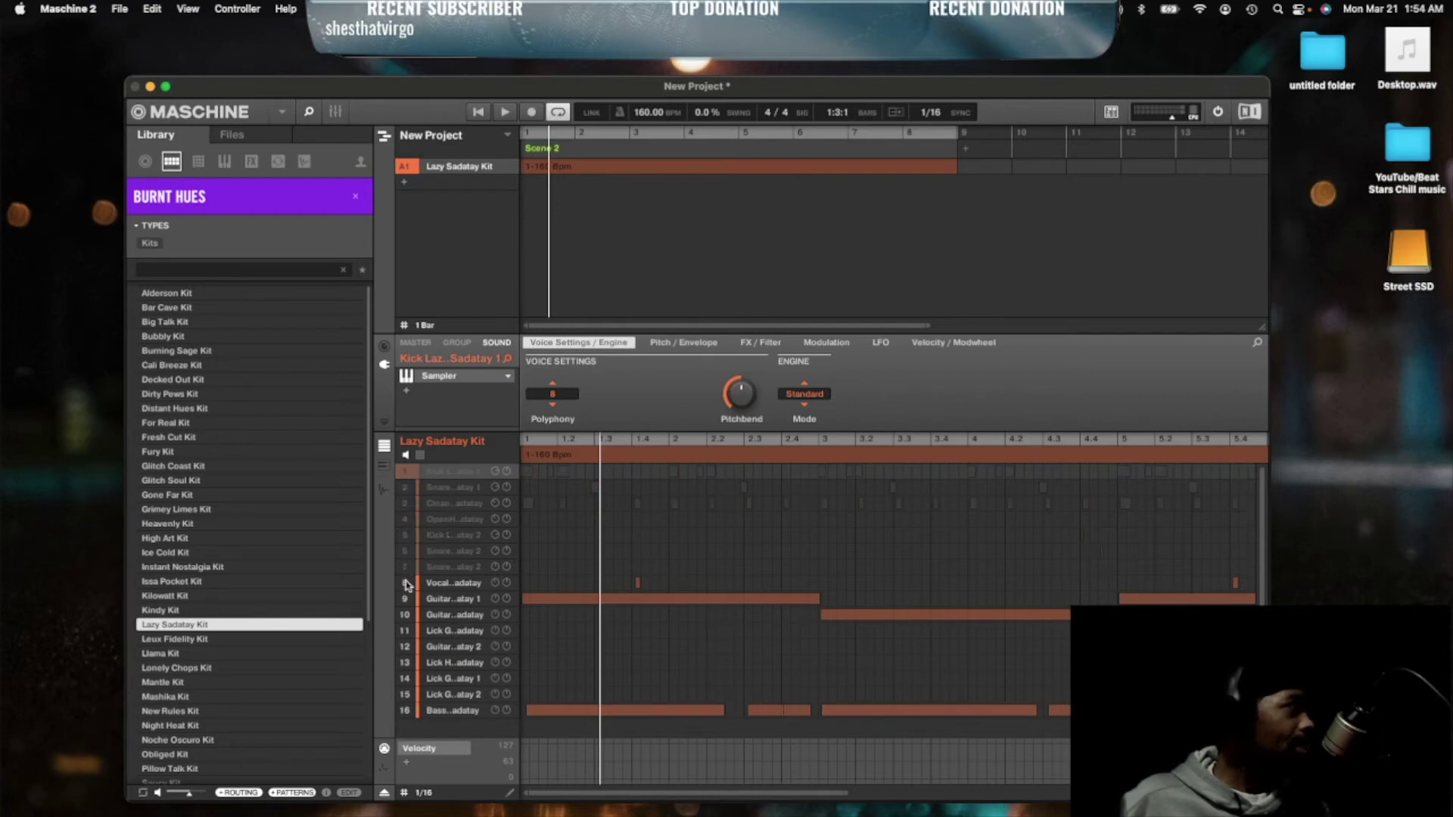
click(406, 583)
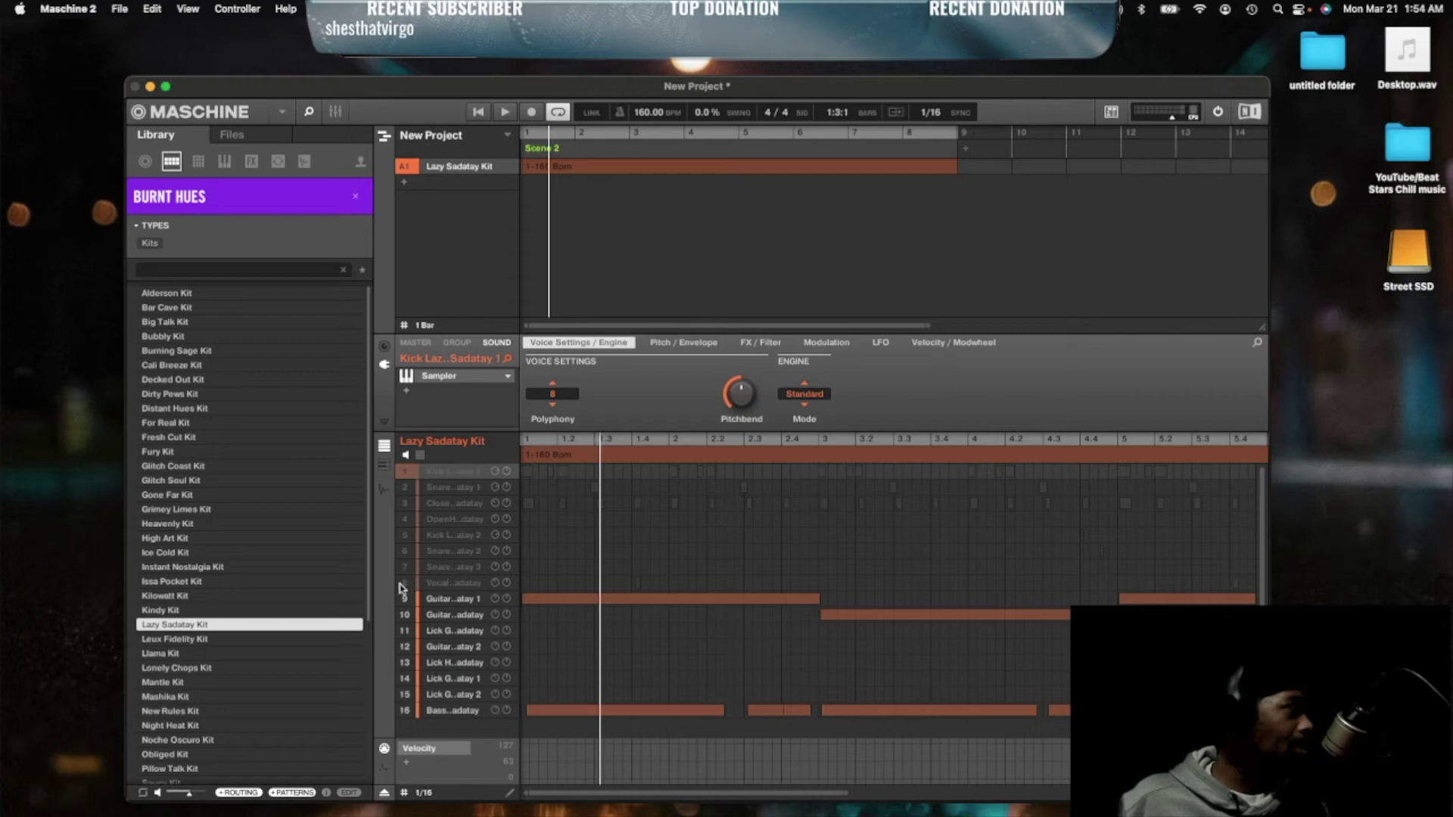
click(403, 584)
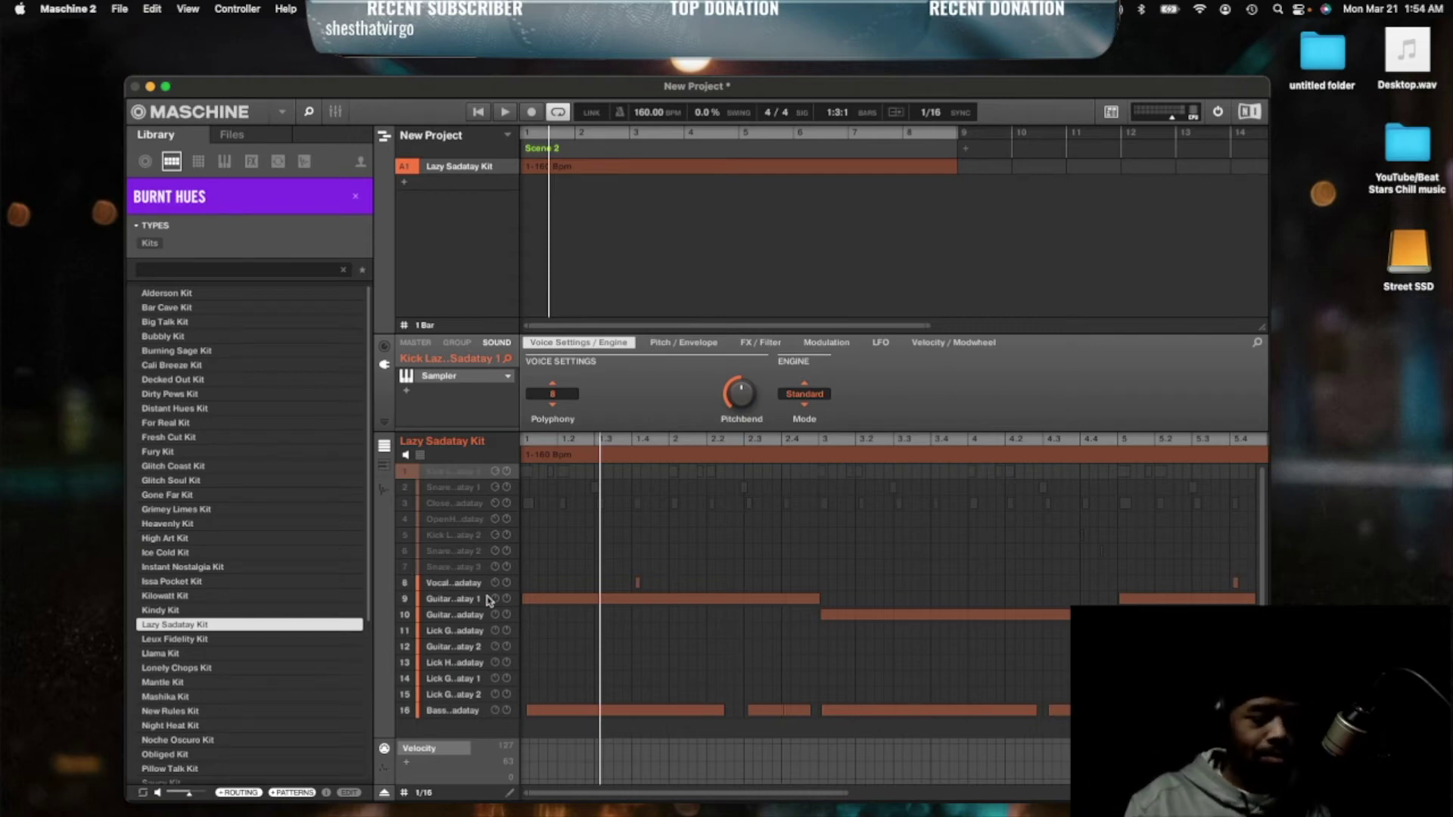
key(space)
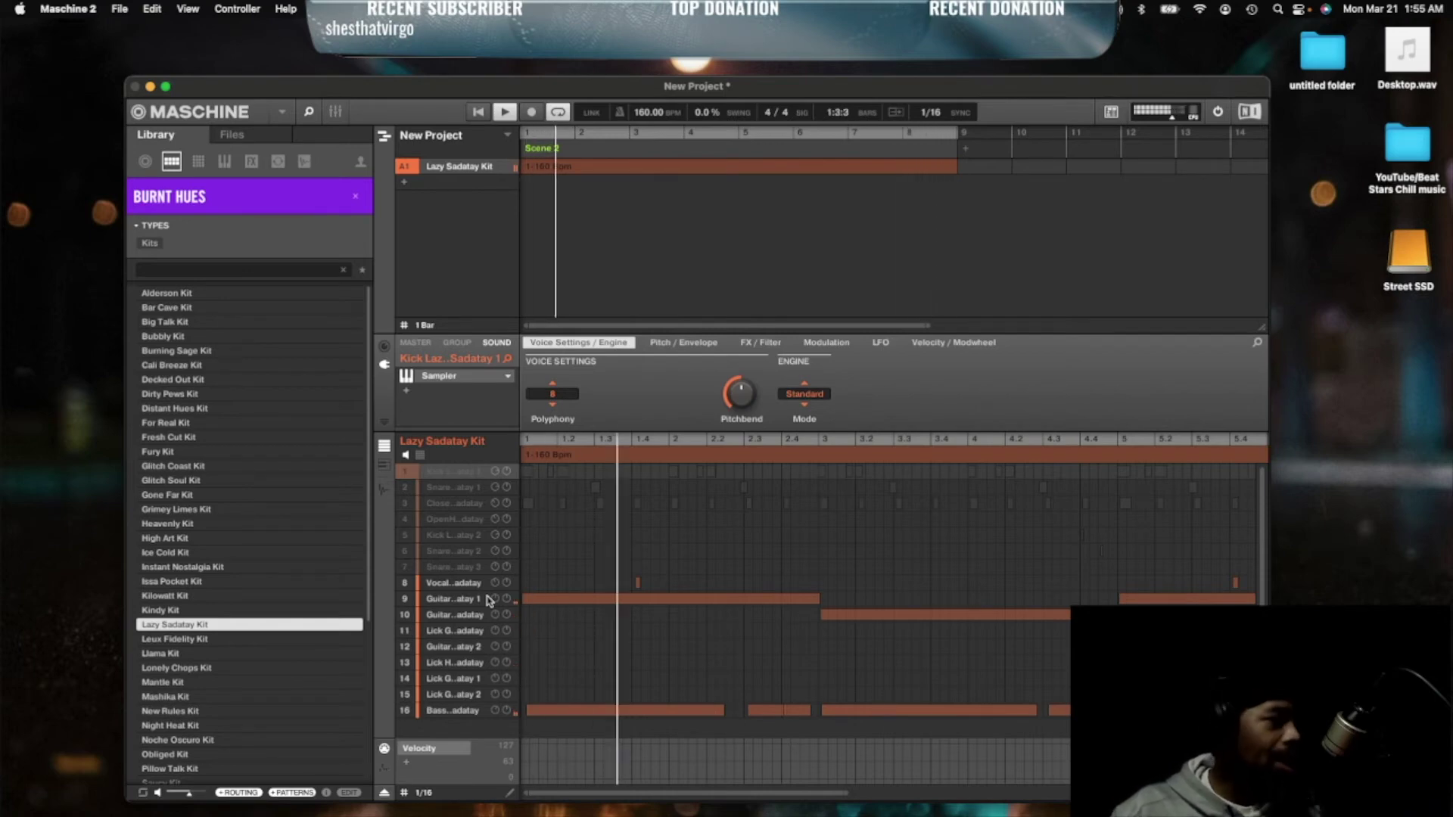
key(space)
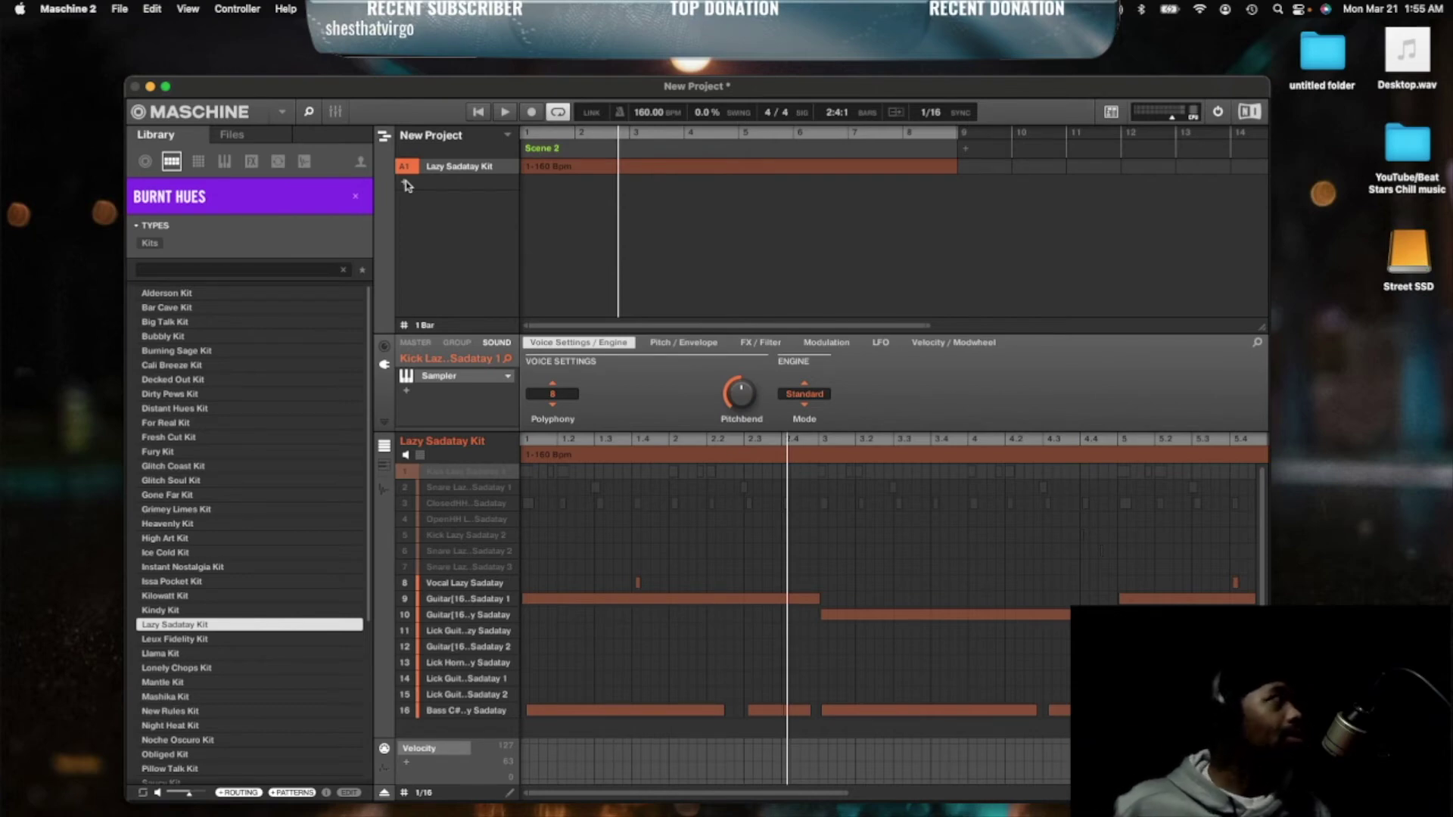
- Add empty Group B1 and list the DJ Khalil kits in the library
click(407, 183)
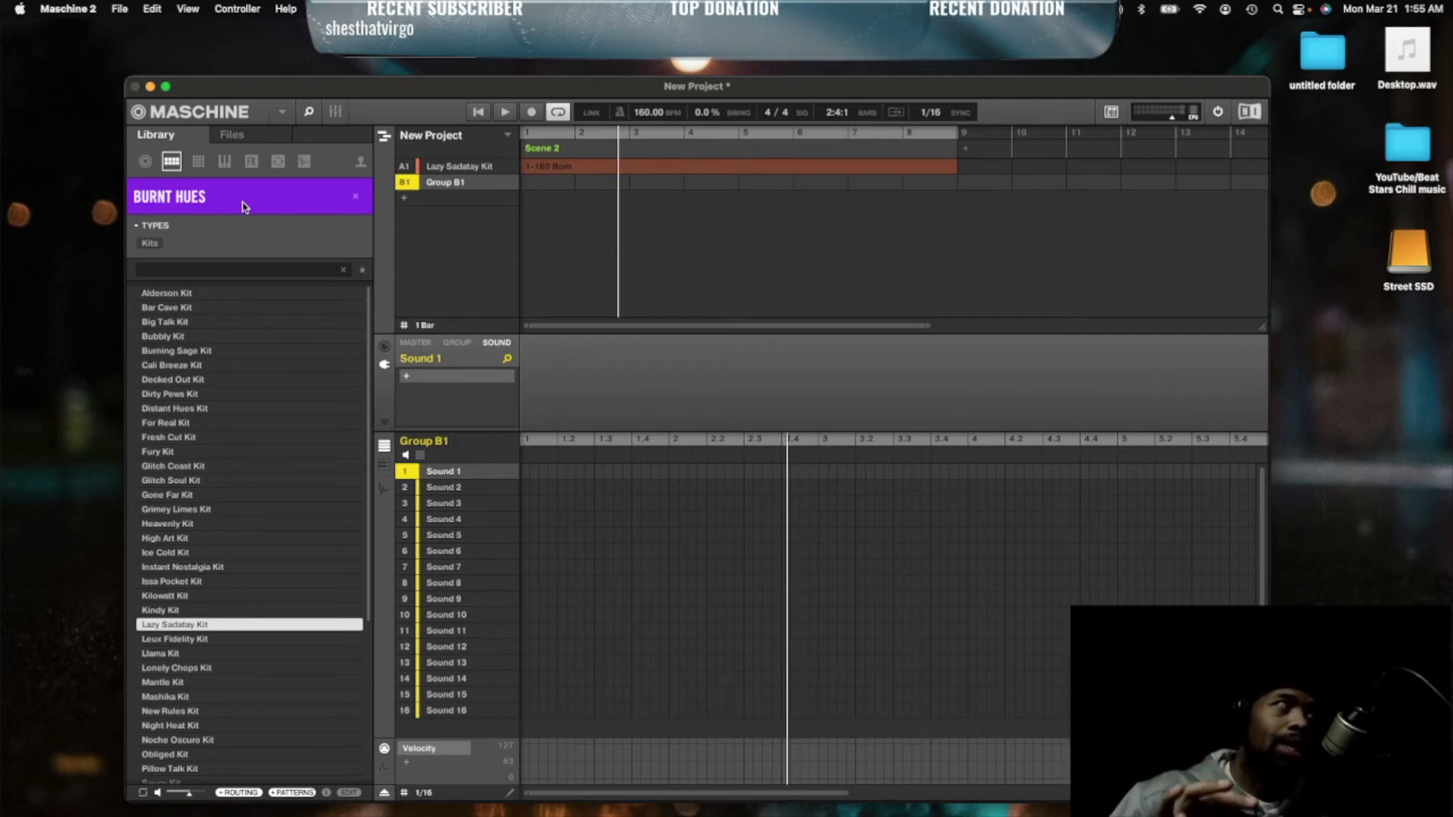
click(241, 205)
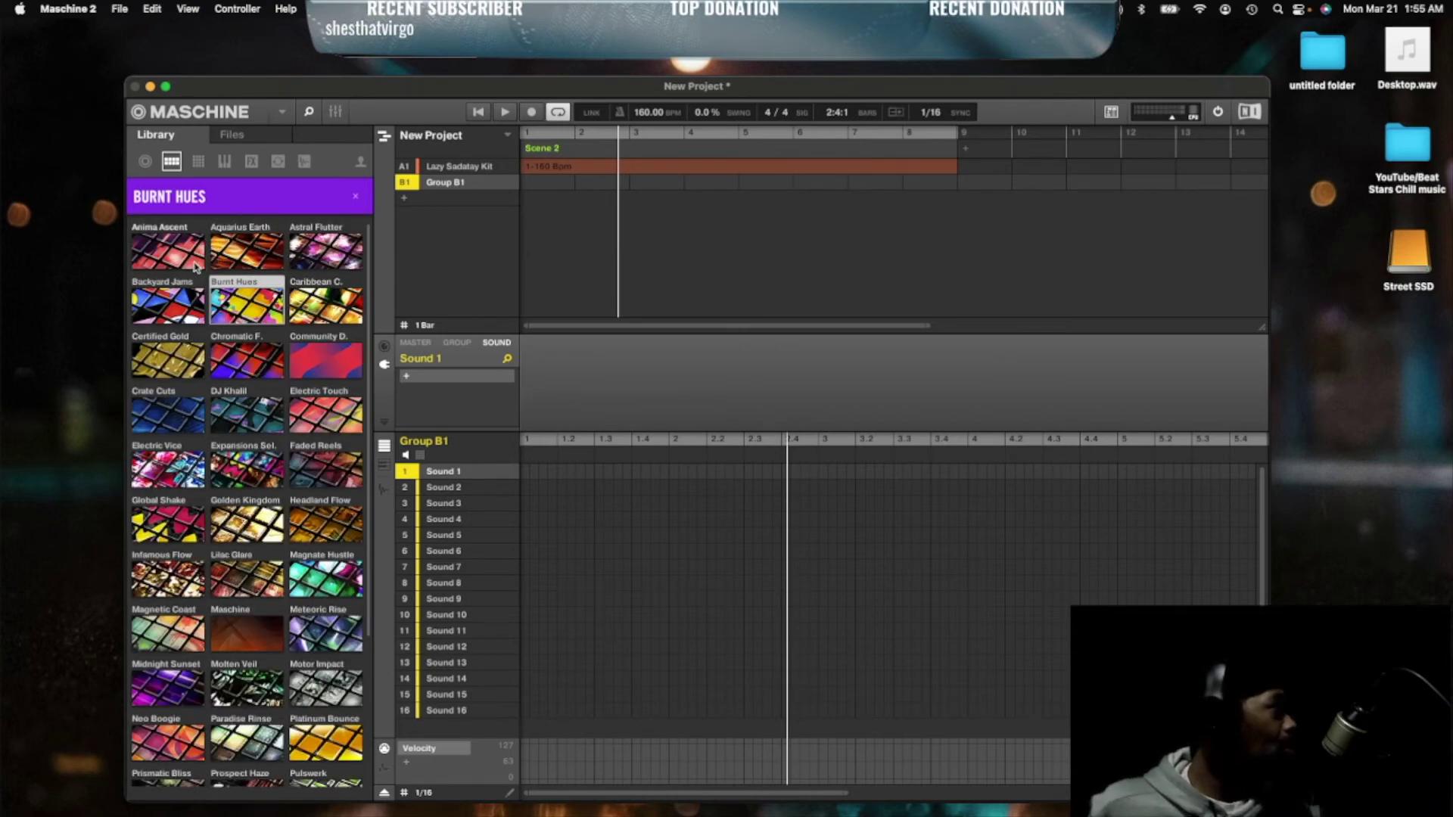
scroll(195, 266, down, 1)
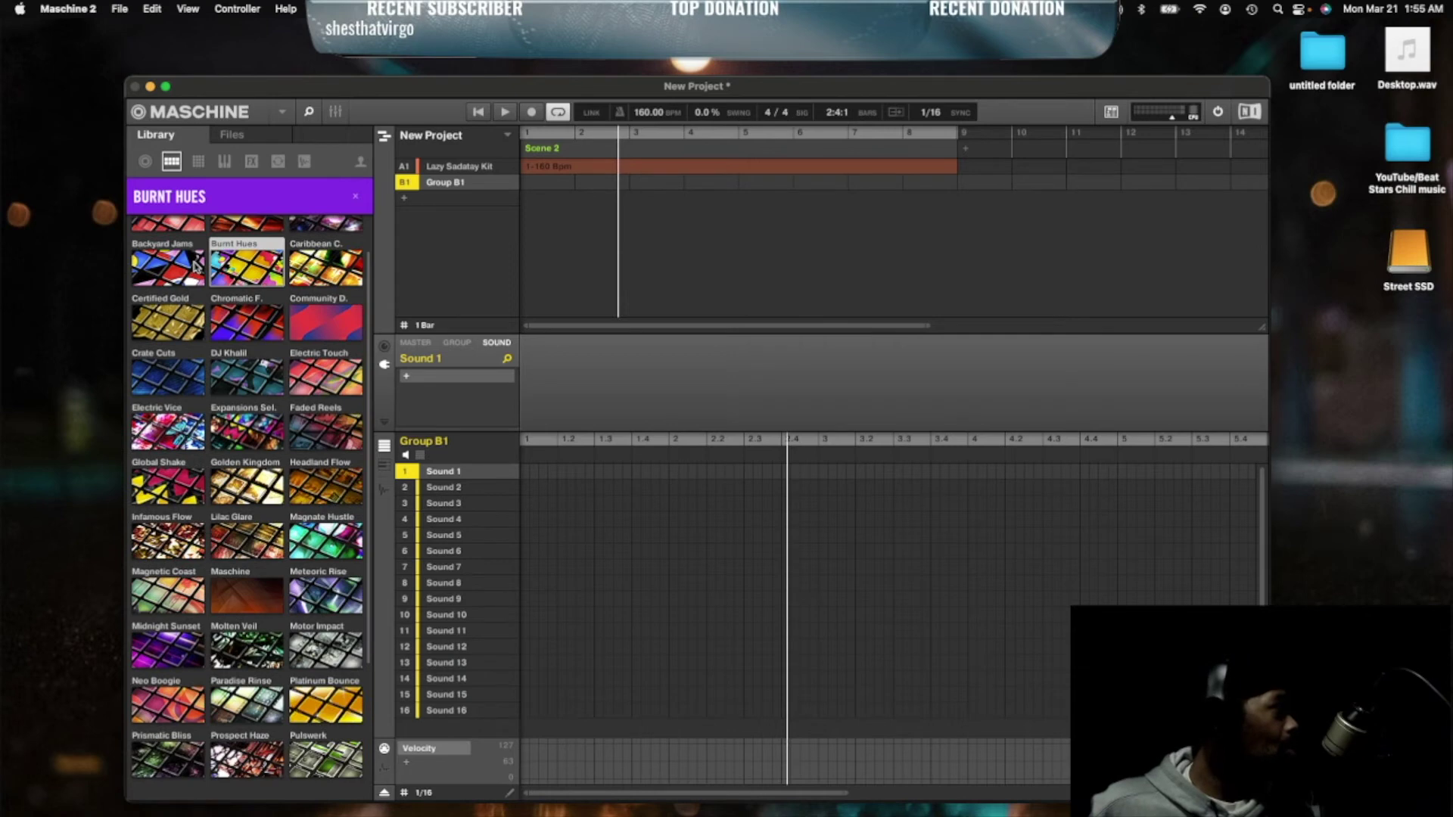
click(247, 381)
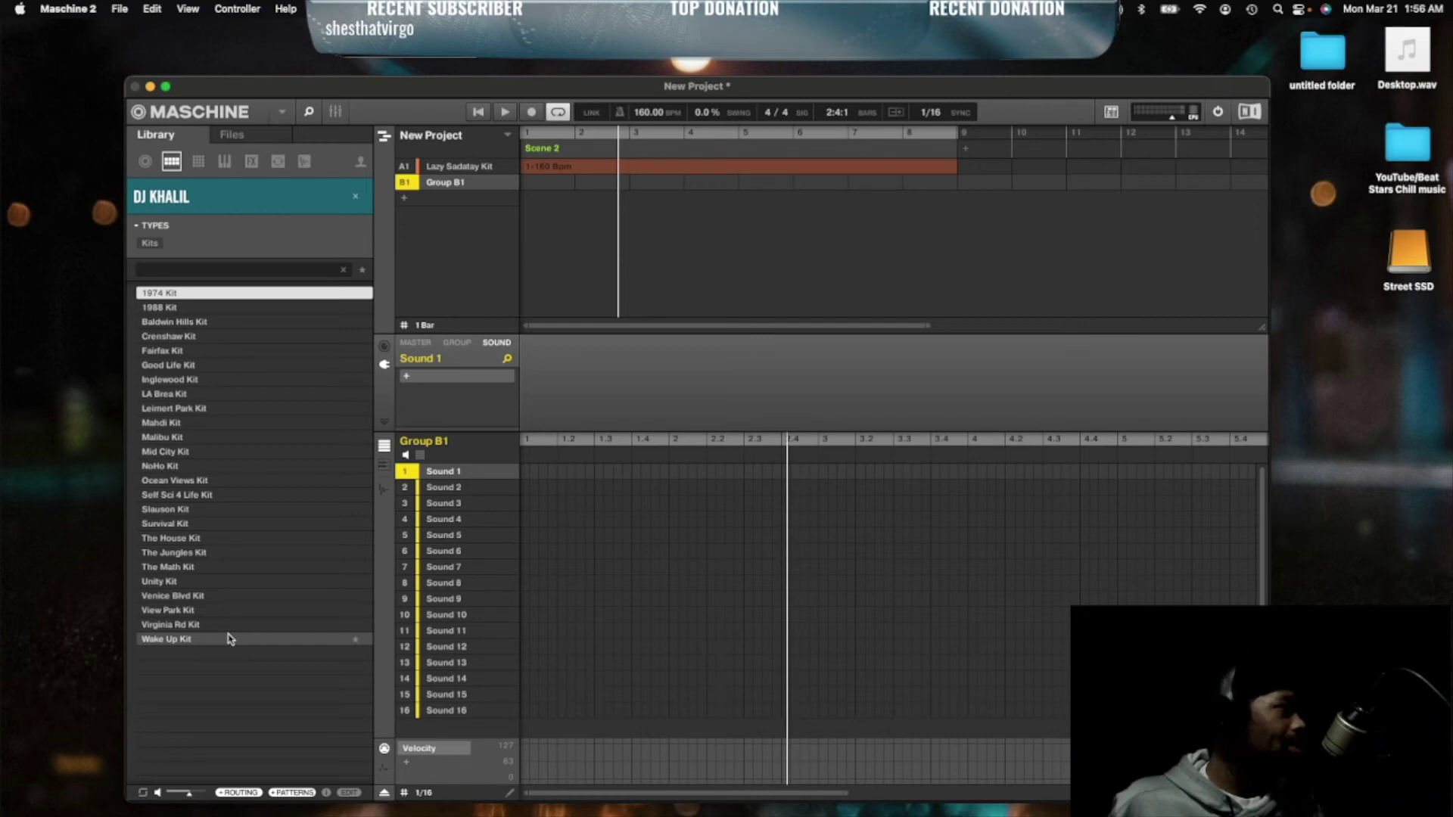
- Select Virginia Rd Kit from the DJ Khalil list, then undo the stray kit load
click(234, 639)
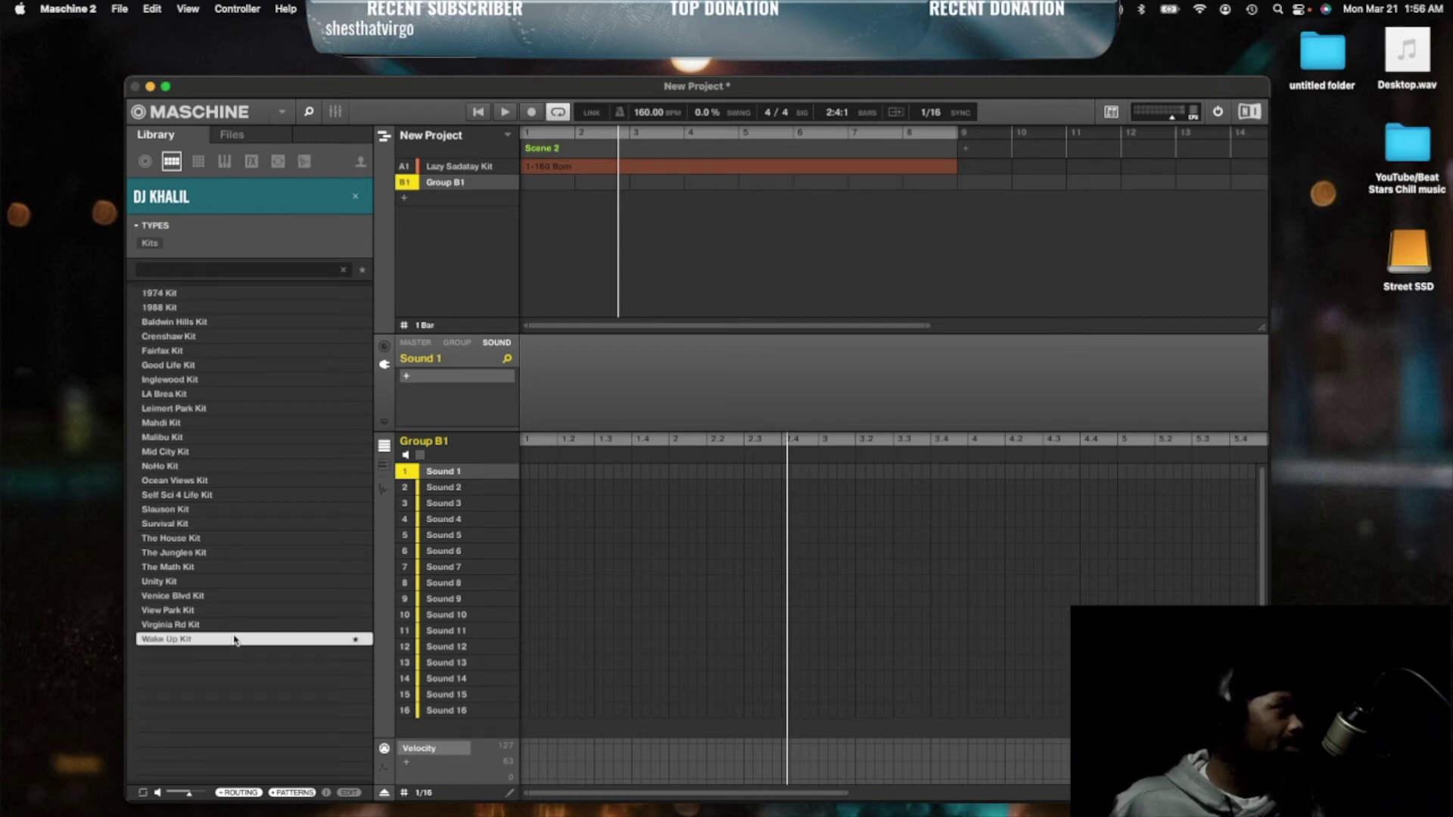
key(Up)
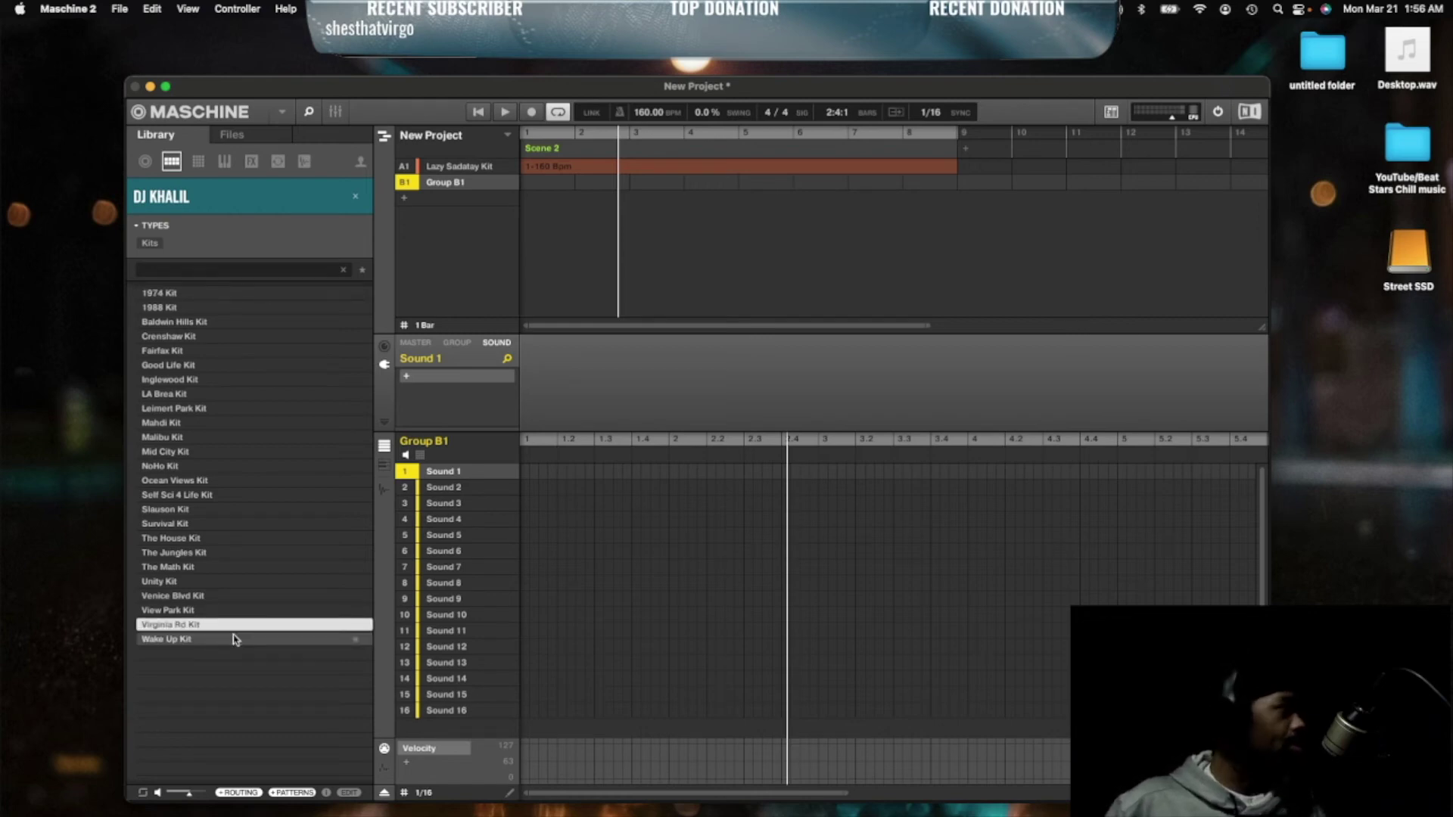
mouse_move(241, 624)
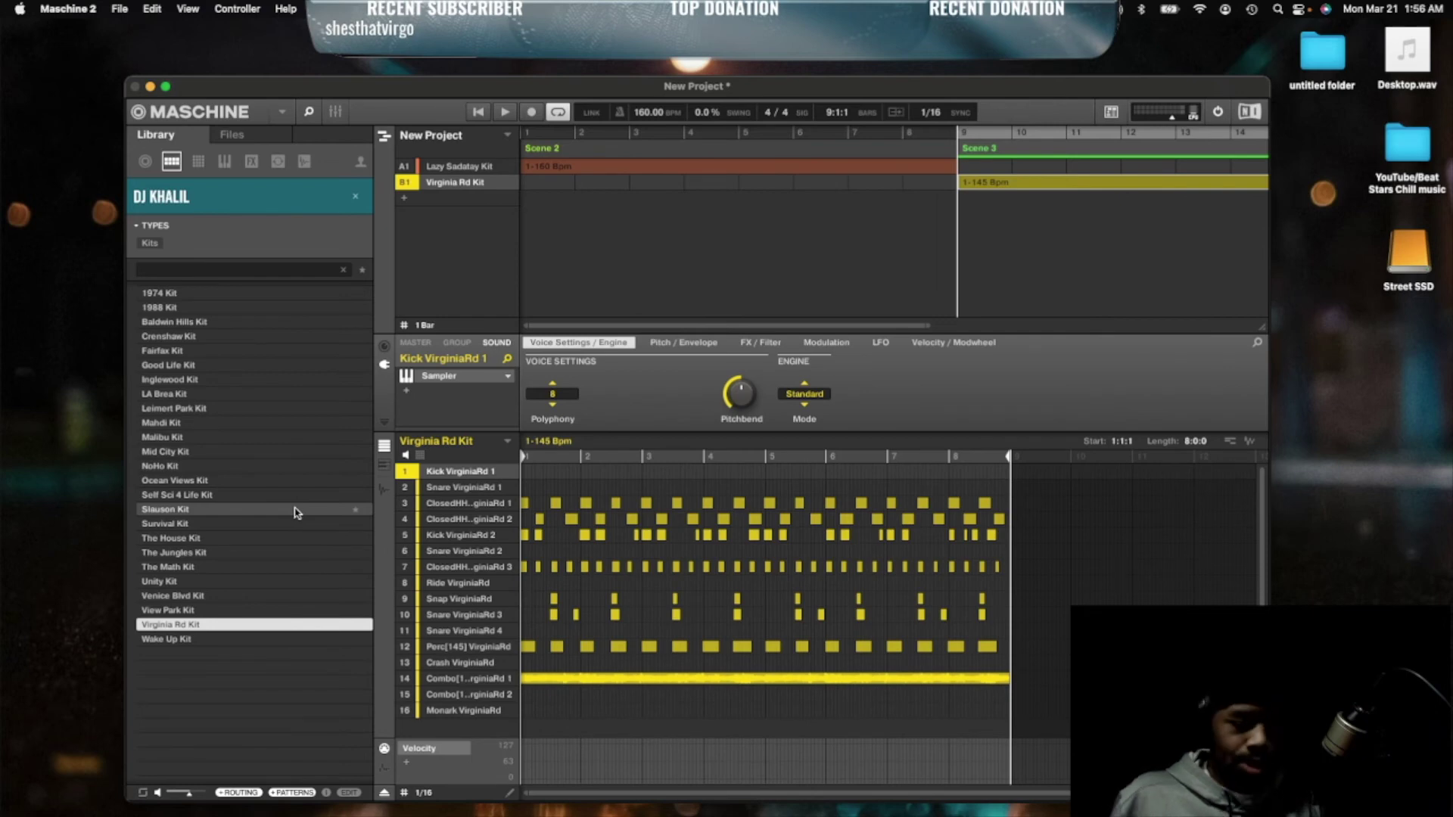
key(super+z)
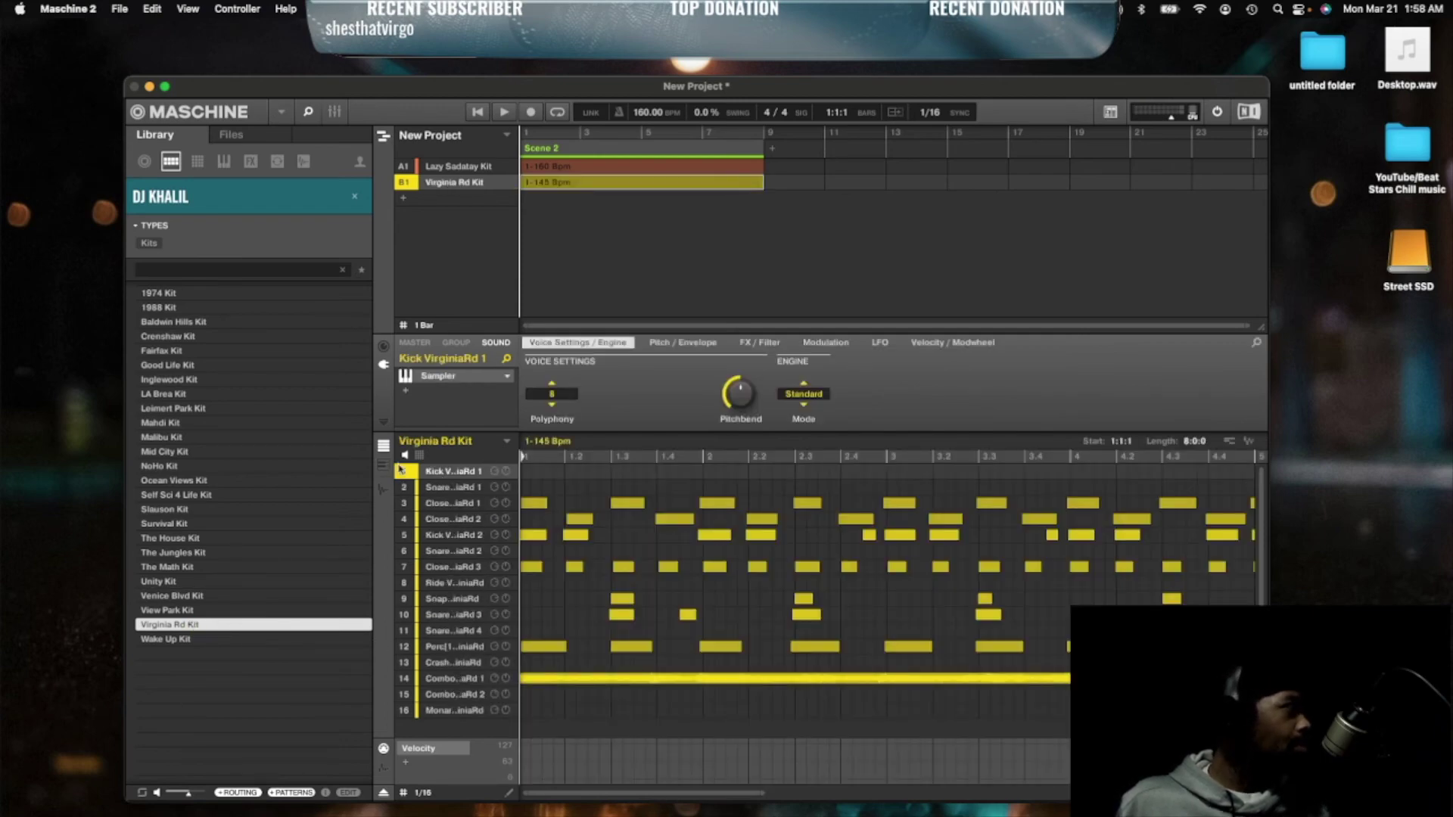
- Audition muting the Virginia Rd kick and hi-hats, then unmute them again
click(400, 475)
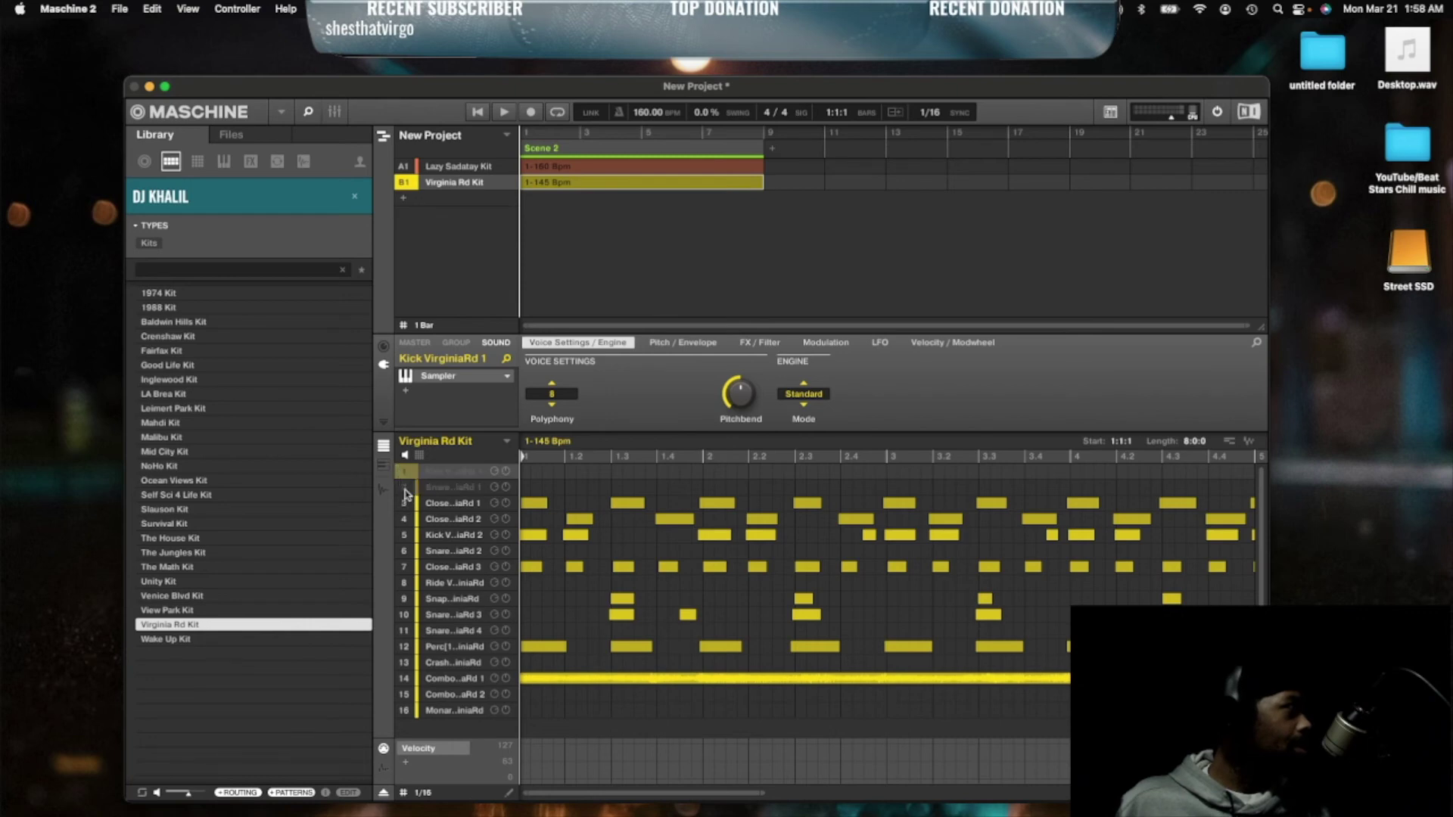
click(404, 504)
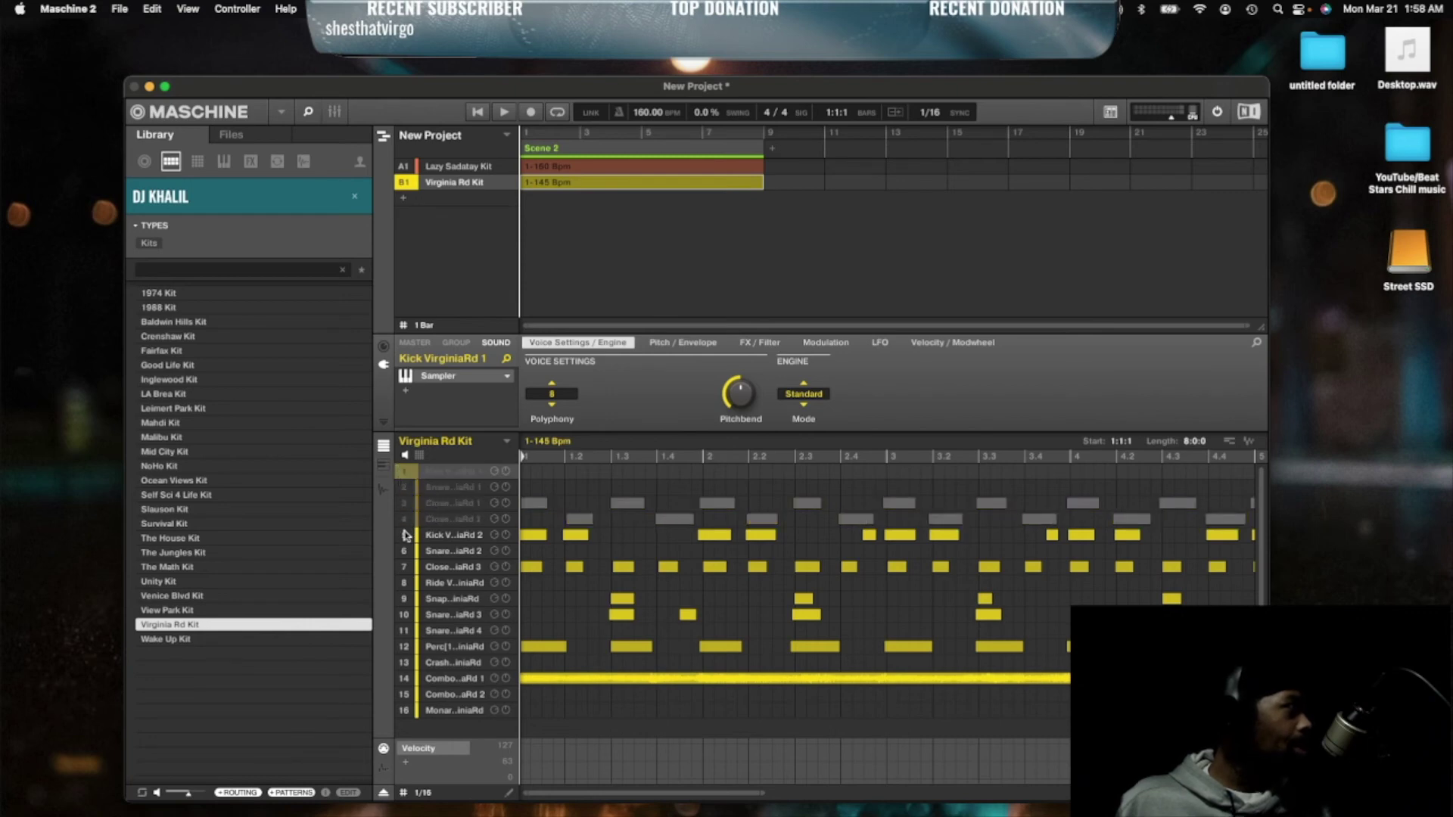
click(406, 488)
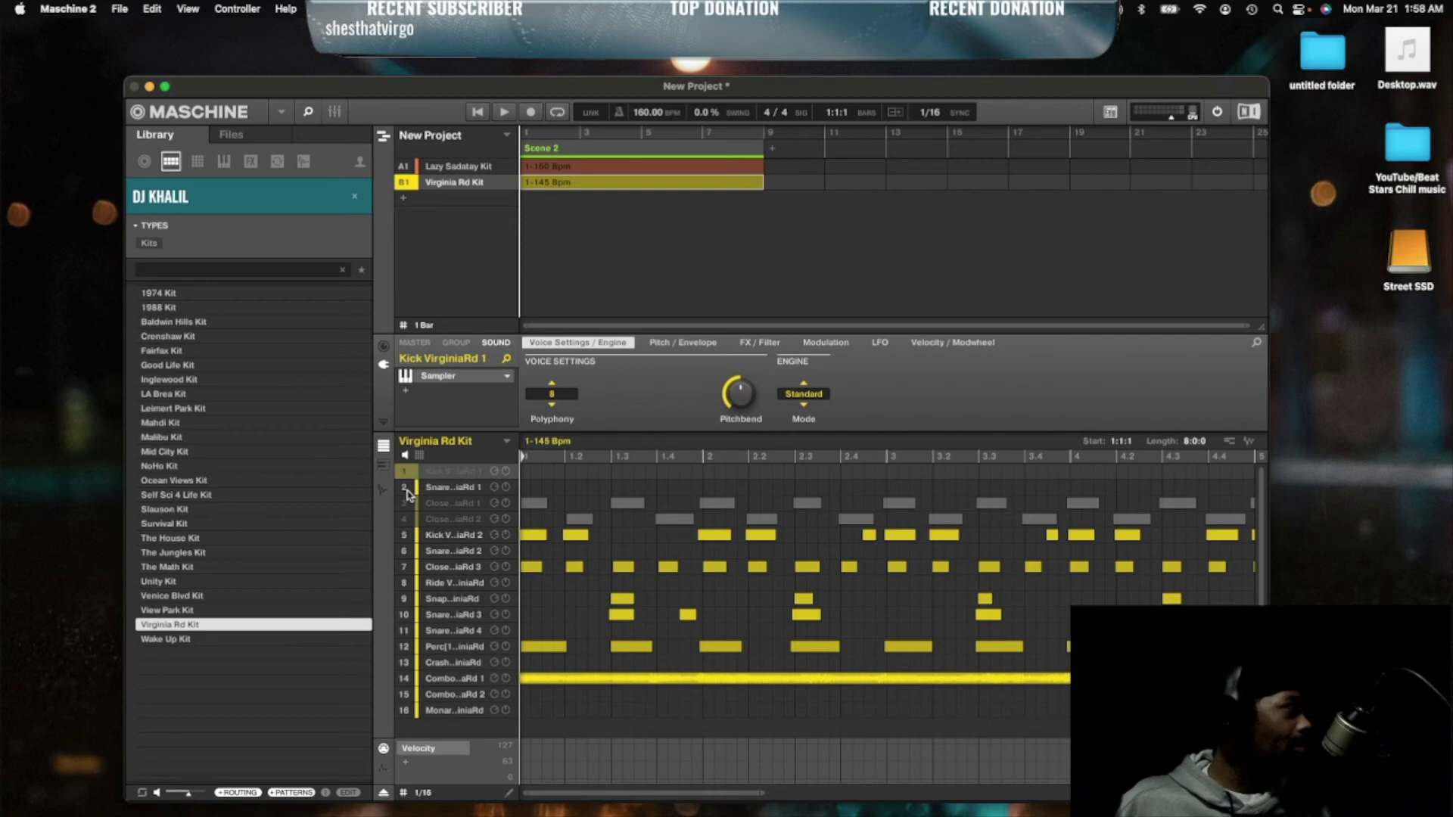
click(405, 471)
click(404, 519)
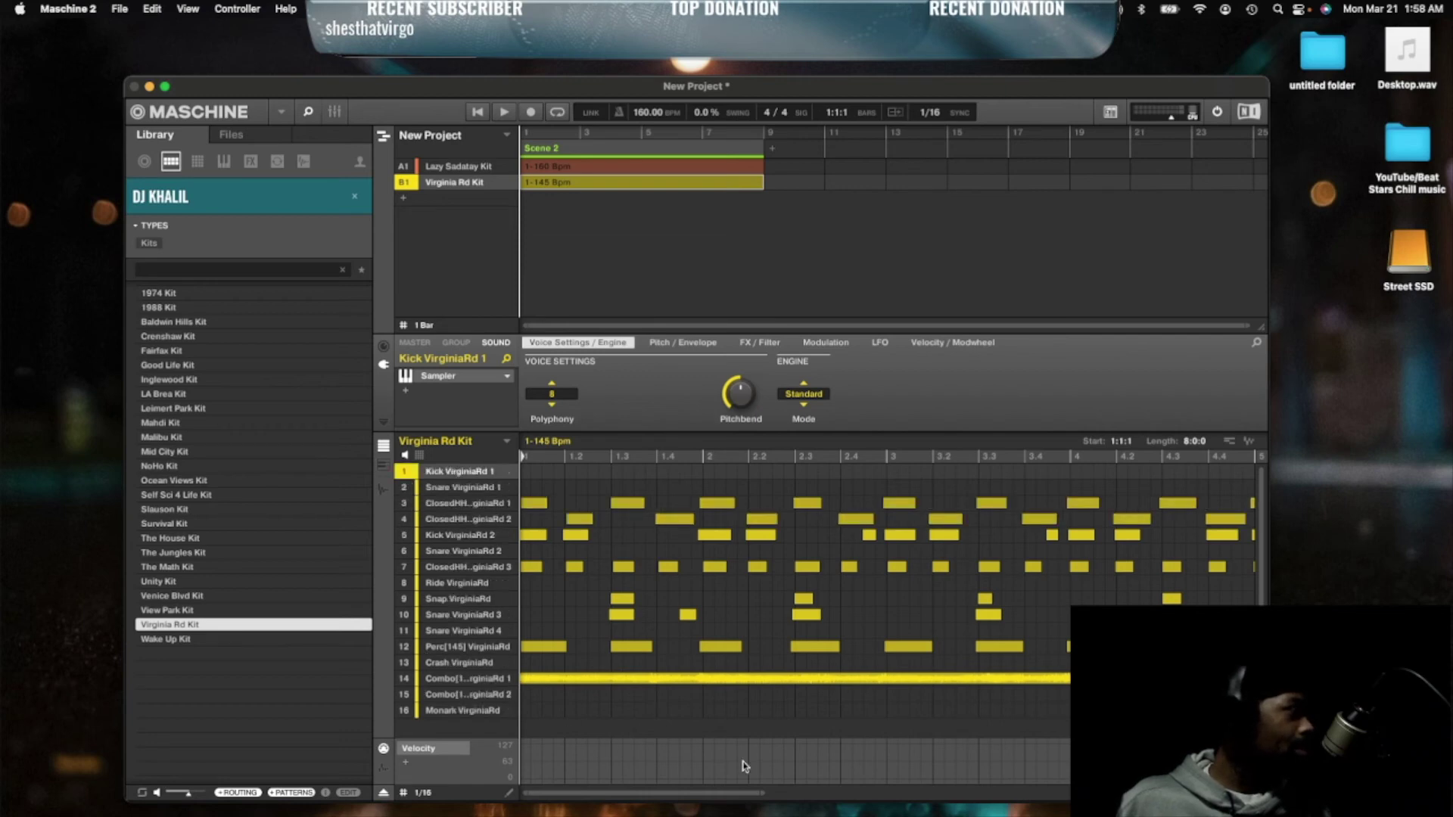
drag(762, 793, 1011, 794)
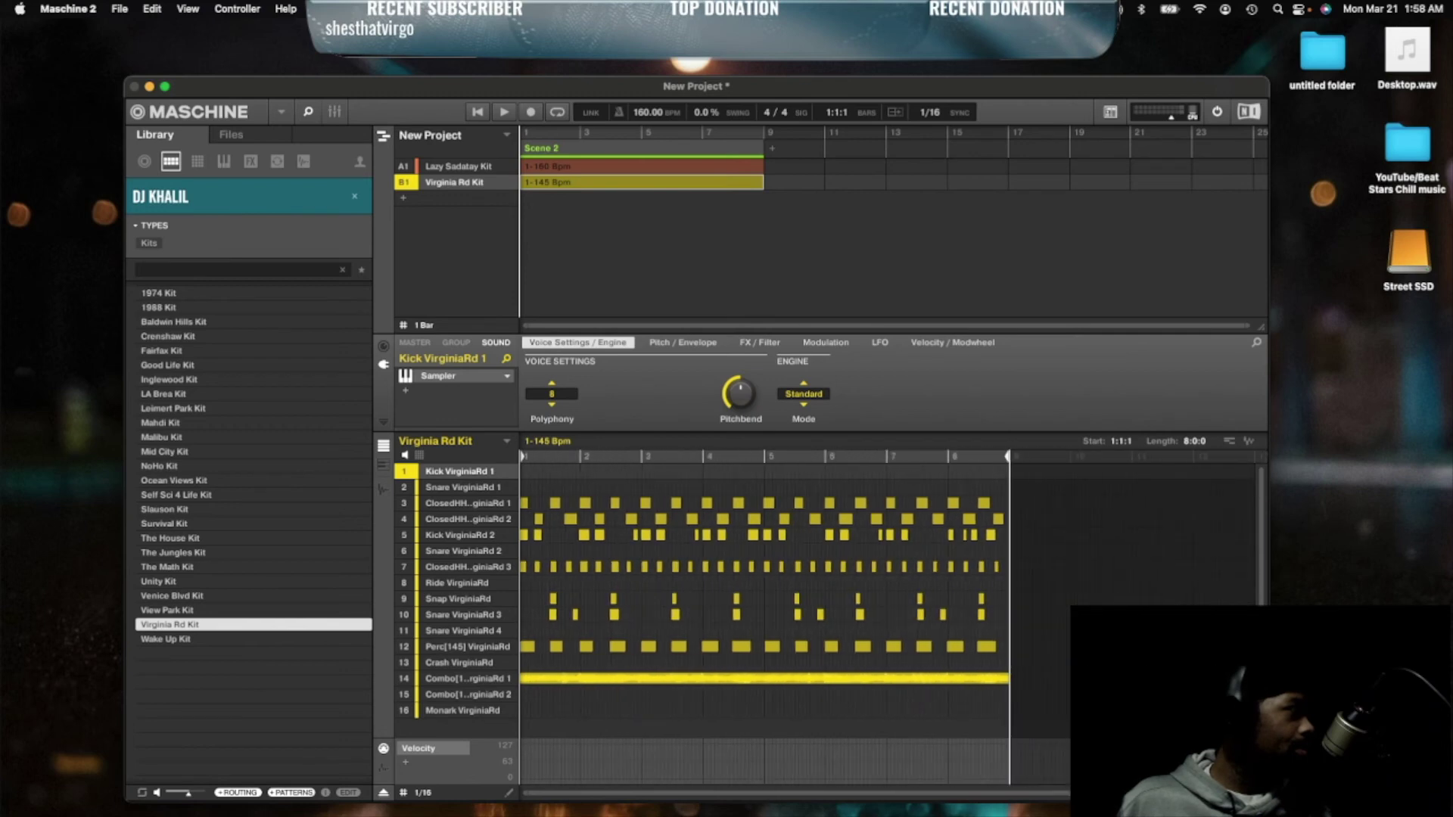
- Mute sounds 14, 15 and 16 (Monark VirginiaRd) and play both groups together
click(402, 679)
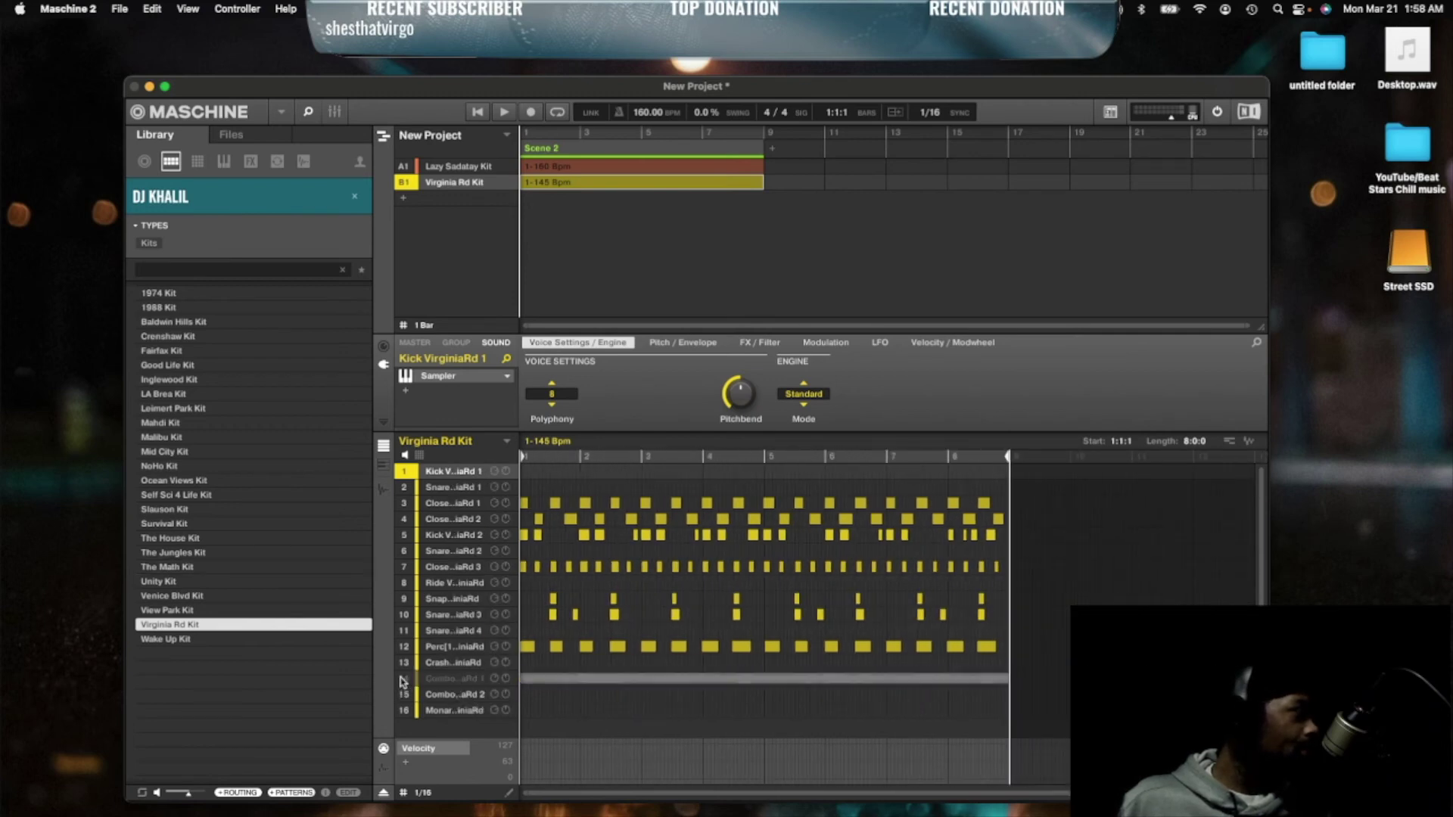
click(404, 694)
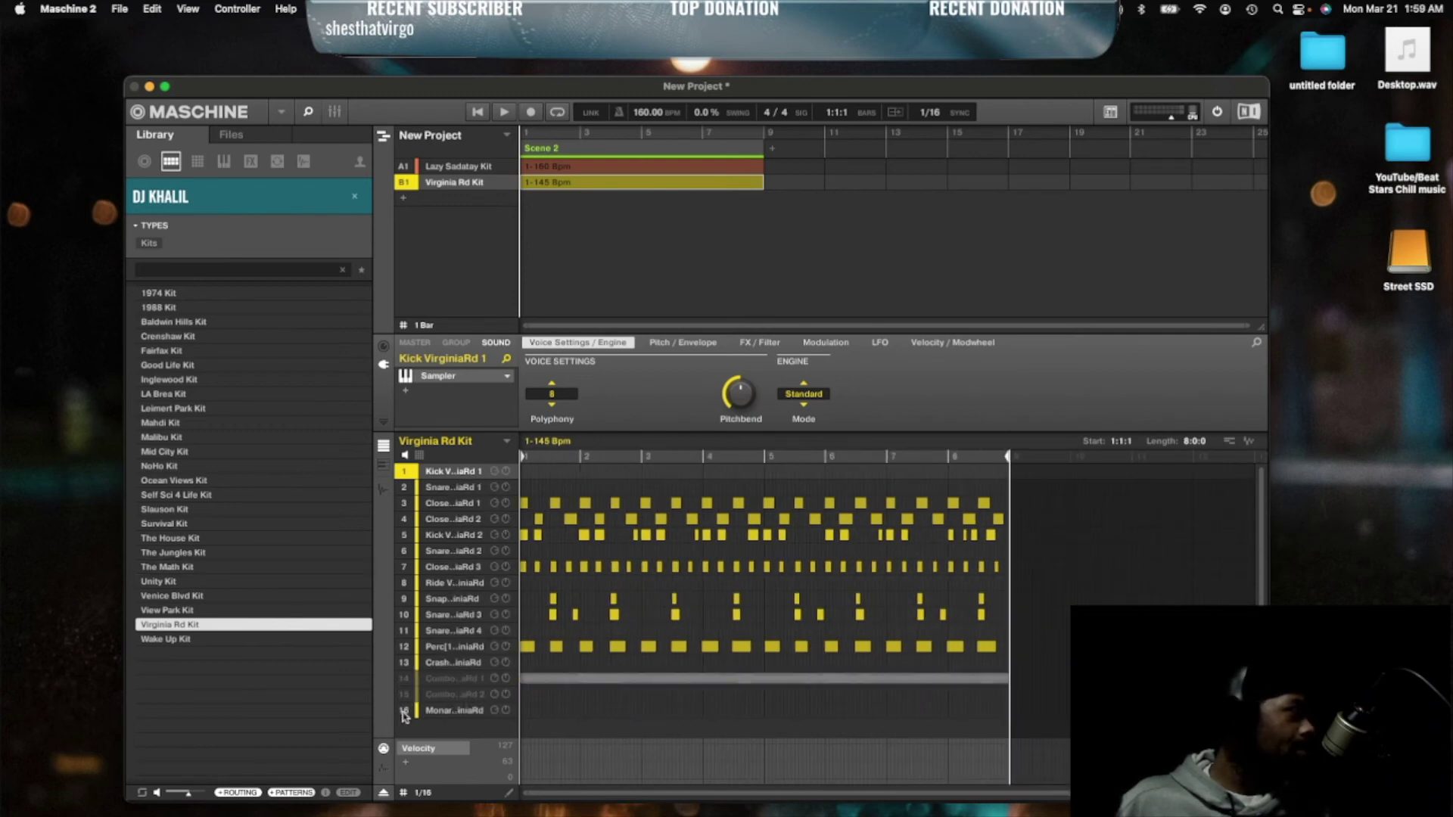
click(405, 710)
key(space)
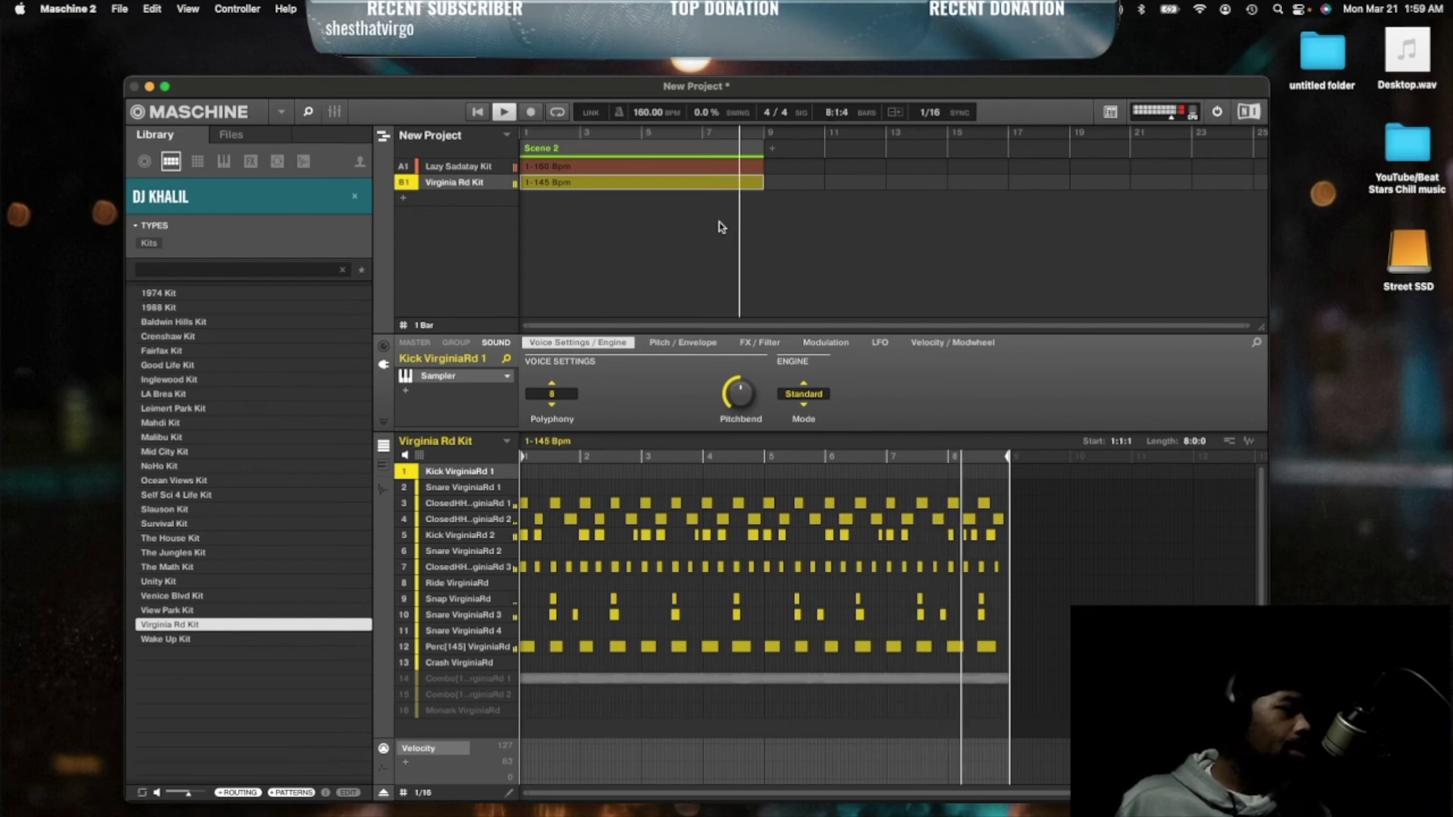
- Stop playback, turn on Loop, and restart both groups from bar 1
key(space)
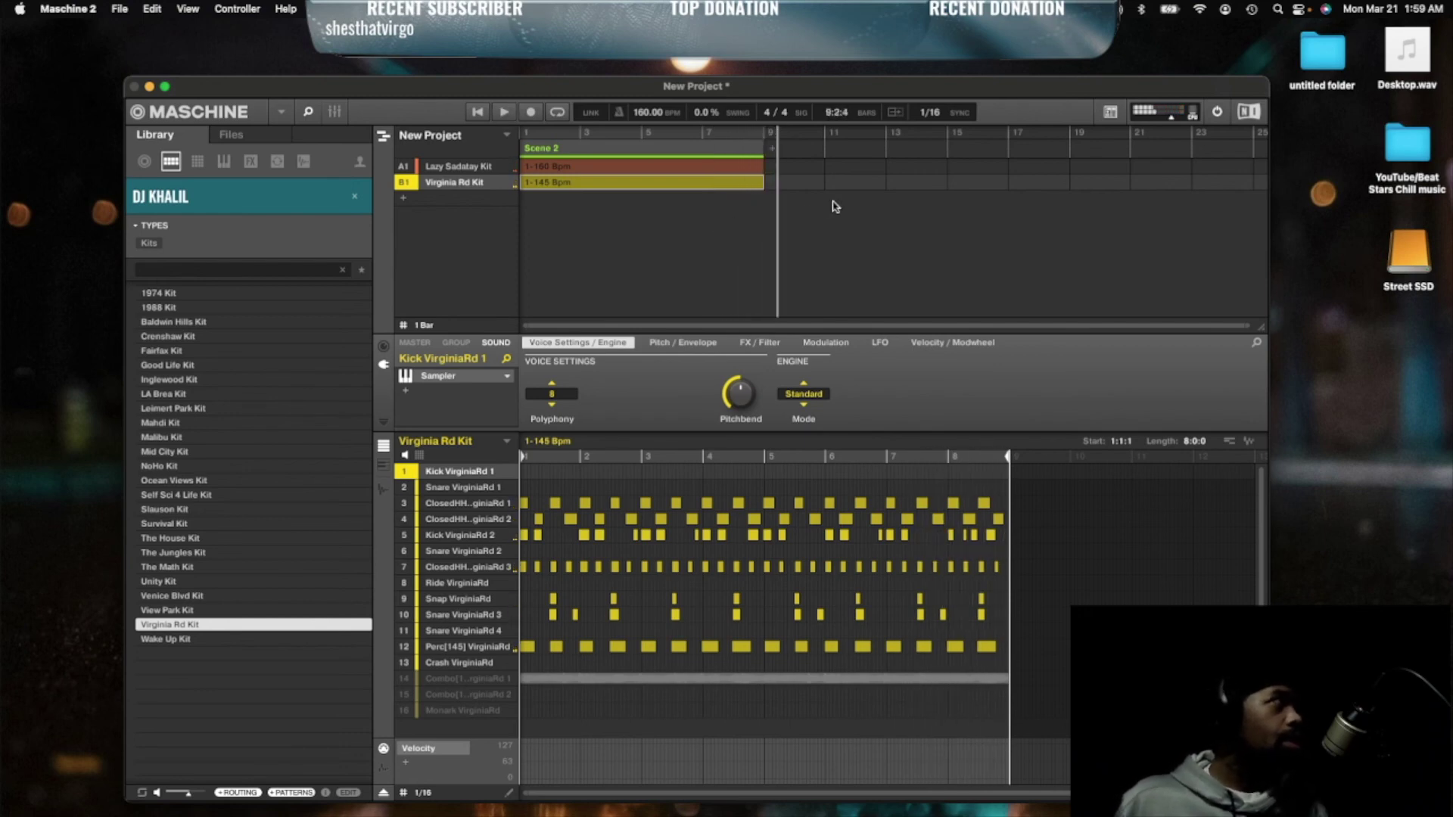
click(556, 111)
key(space)
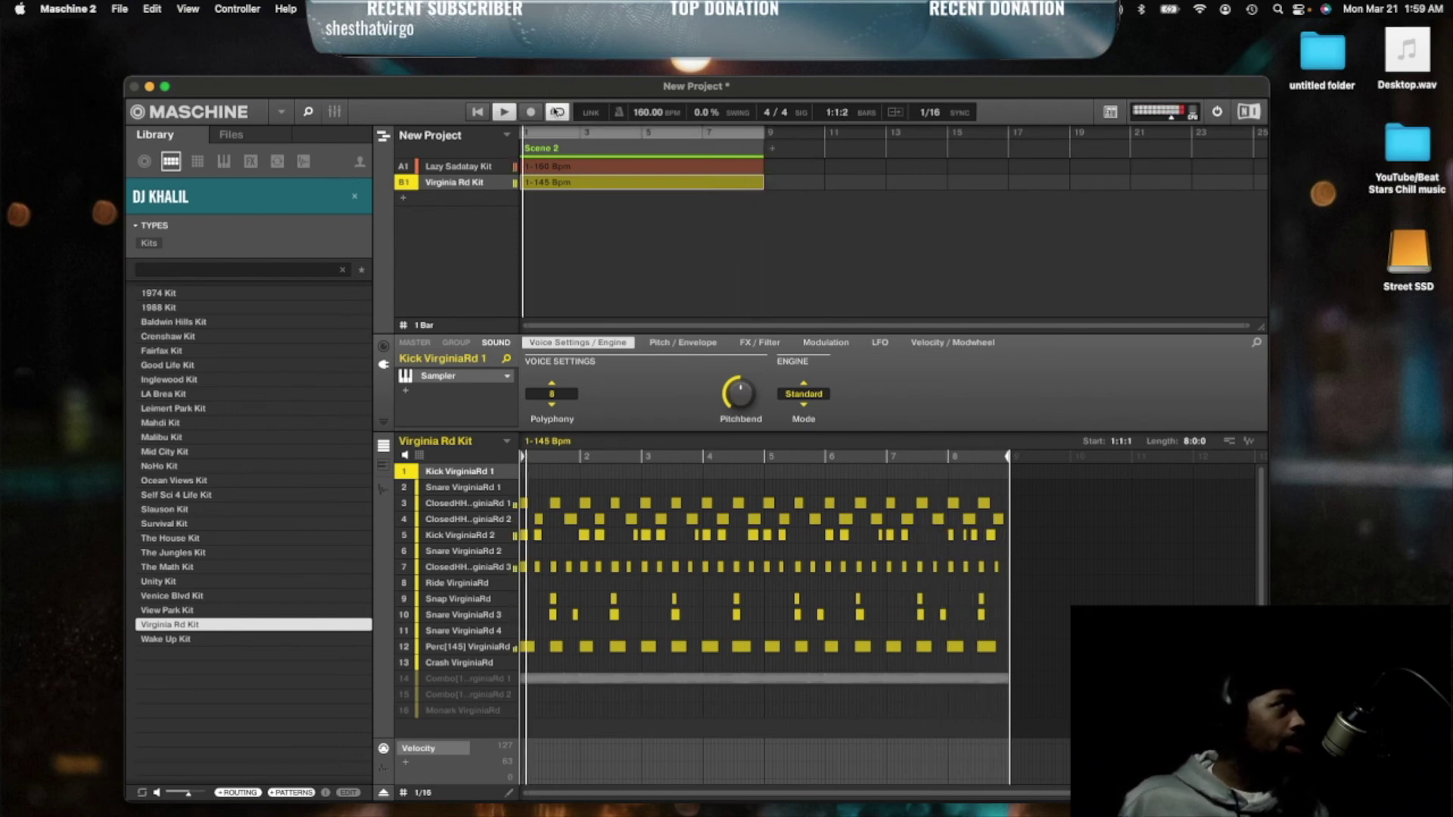